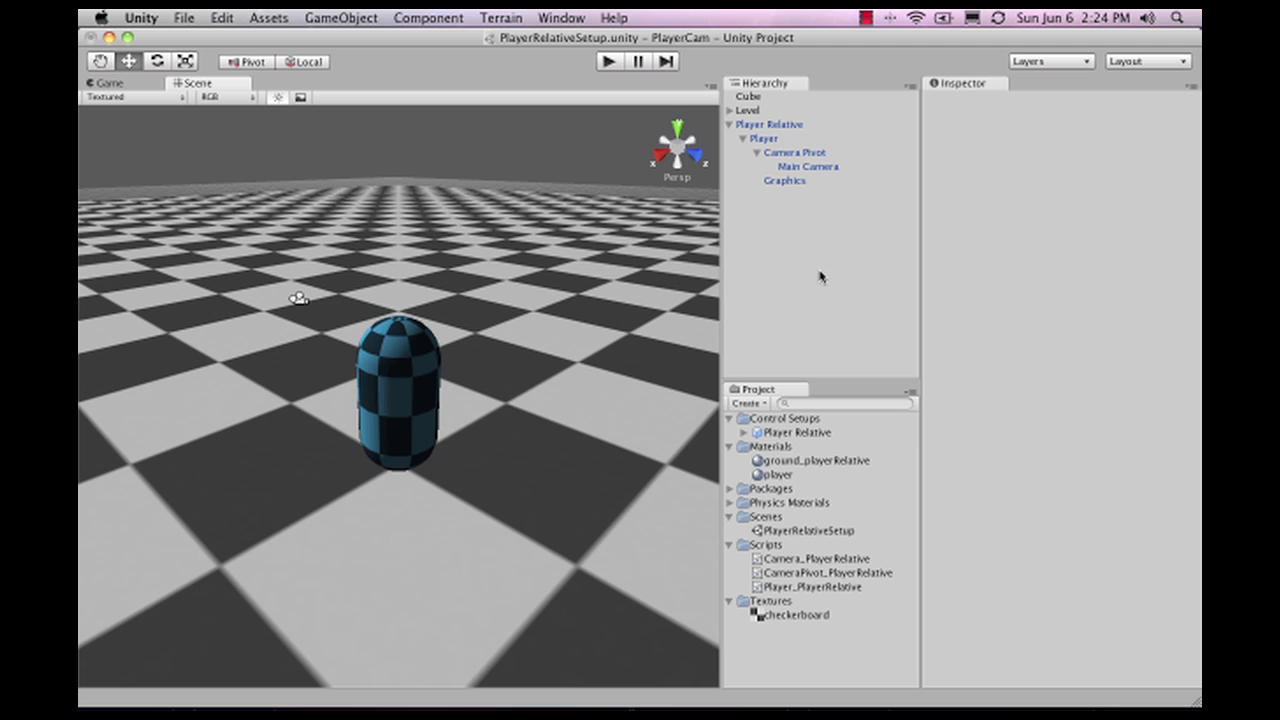
Step: Run the scene and test walking the player forward and turning it both ways around the white block
{"action": "left_click", "coordinate": [609, 62]}
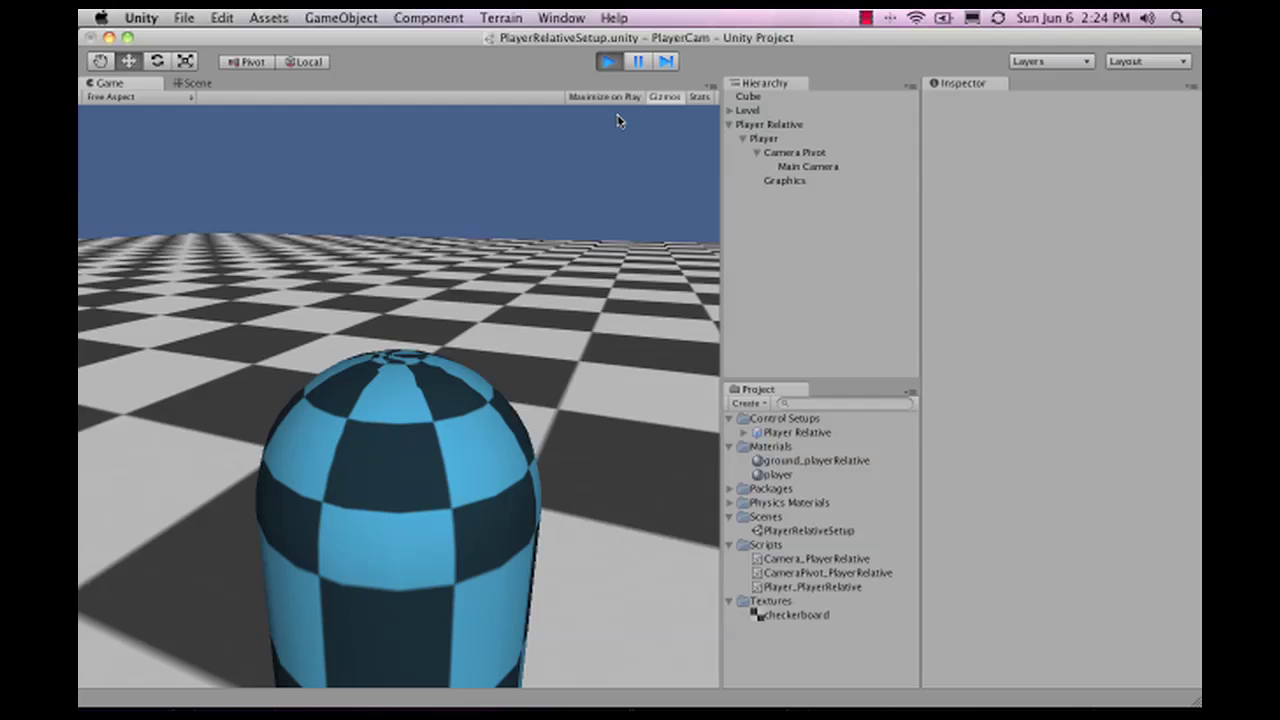
{"action": "key", "text": "w"}
{"action": "key", "text": "w"}
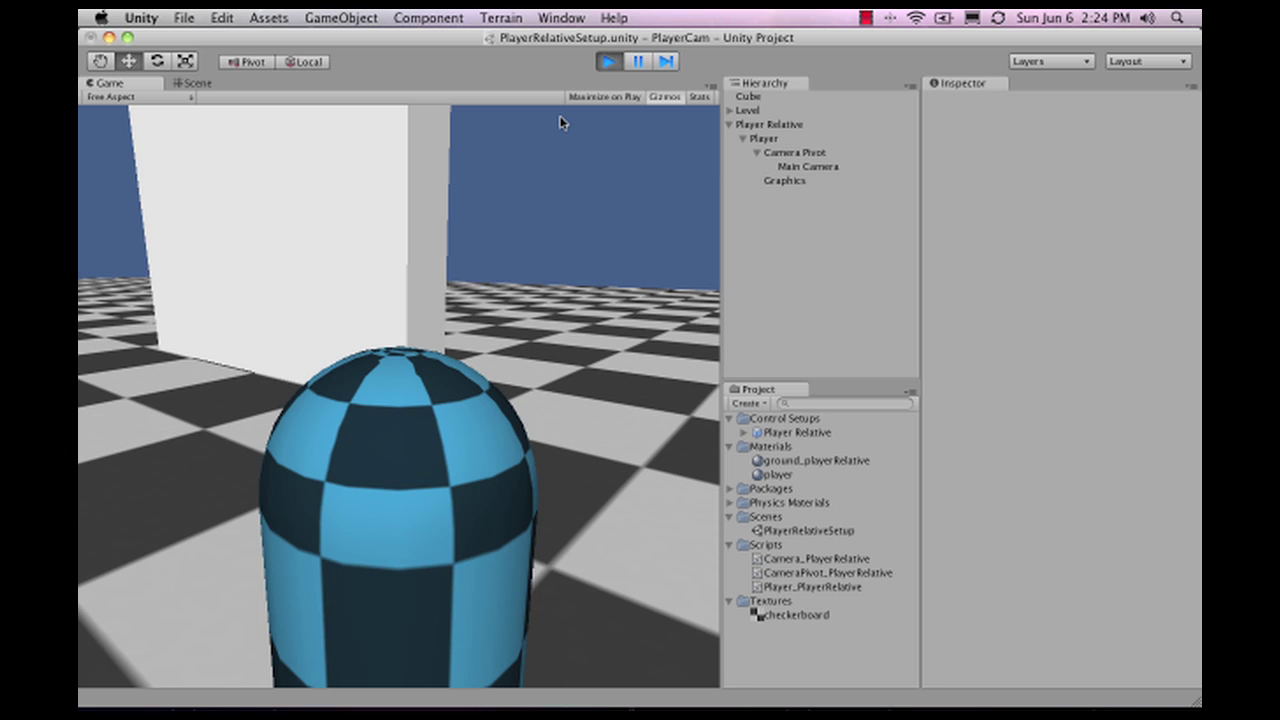
{"action": "key", "text": "Left"}
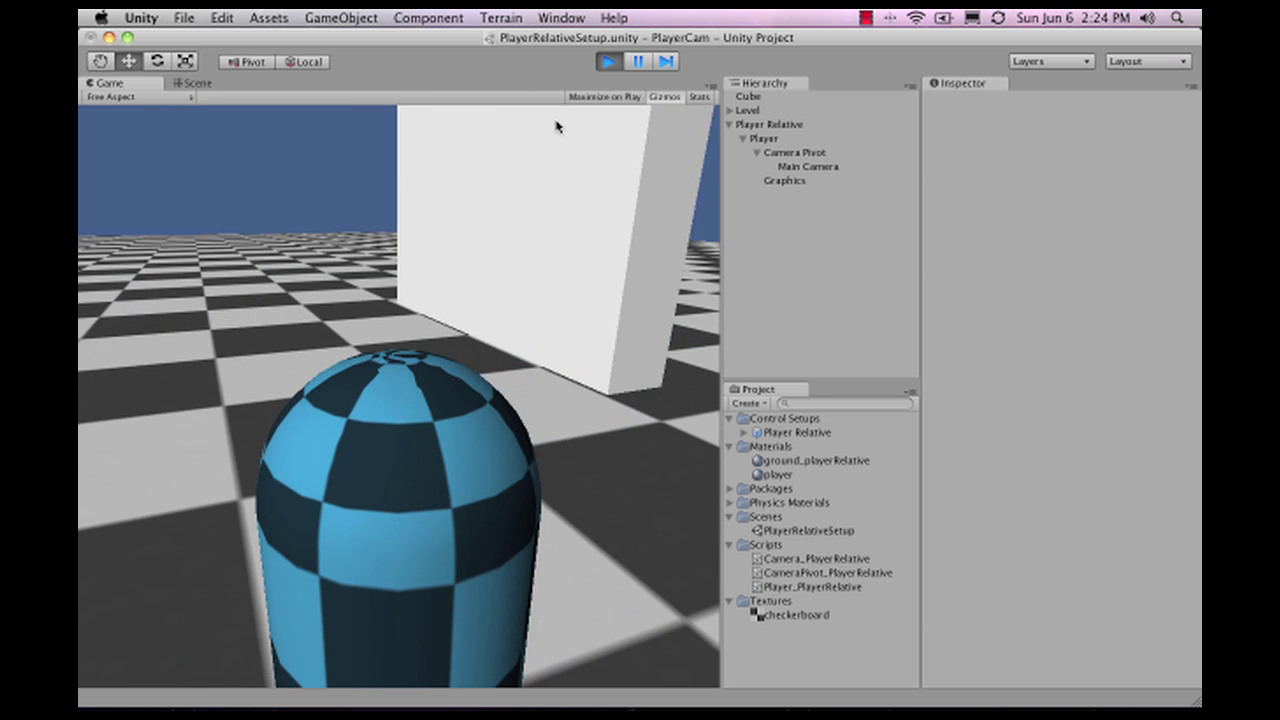
{"action": "key", "text": "Right"}
{"action": "key", "text": "Right"}
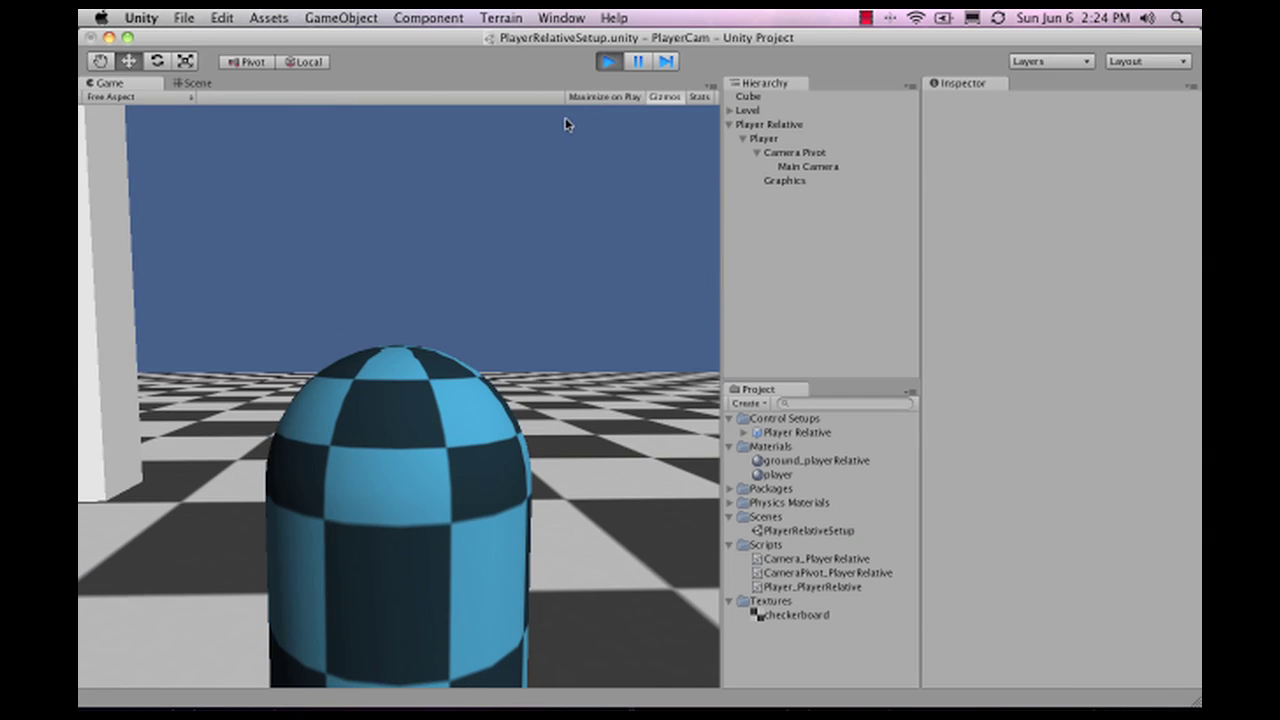
{"action": "key", "text": "Left"}
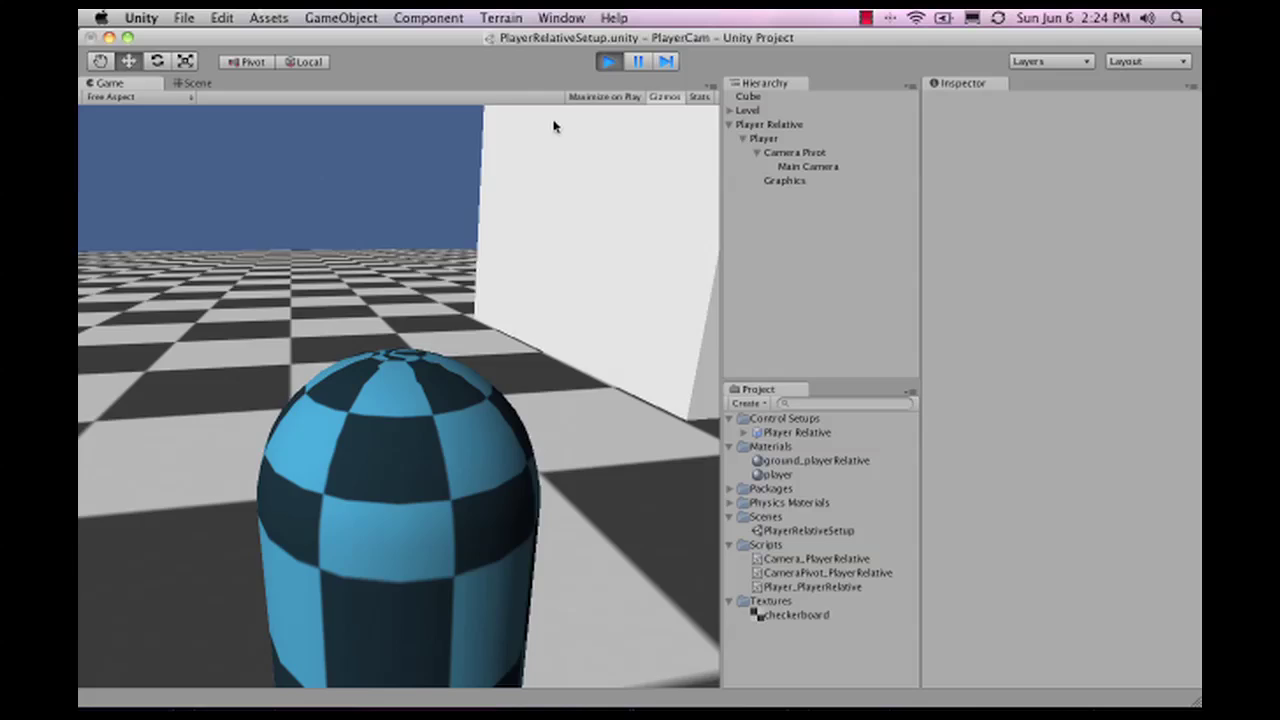
{"action": "key", "text": "w"}
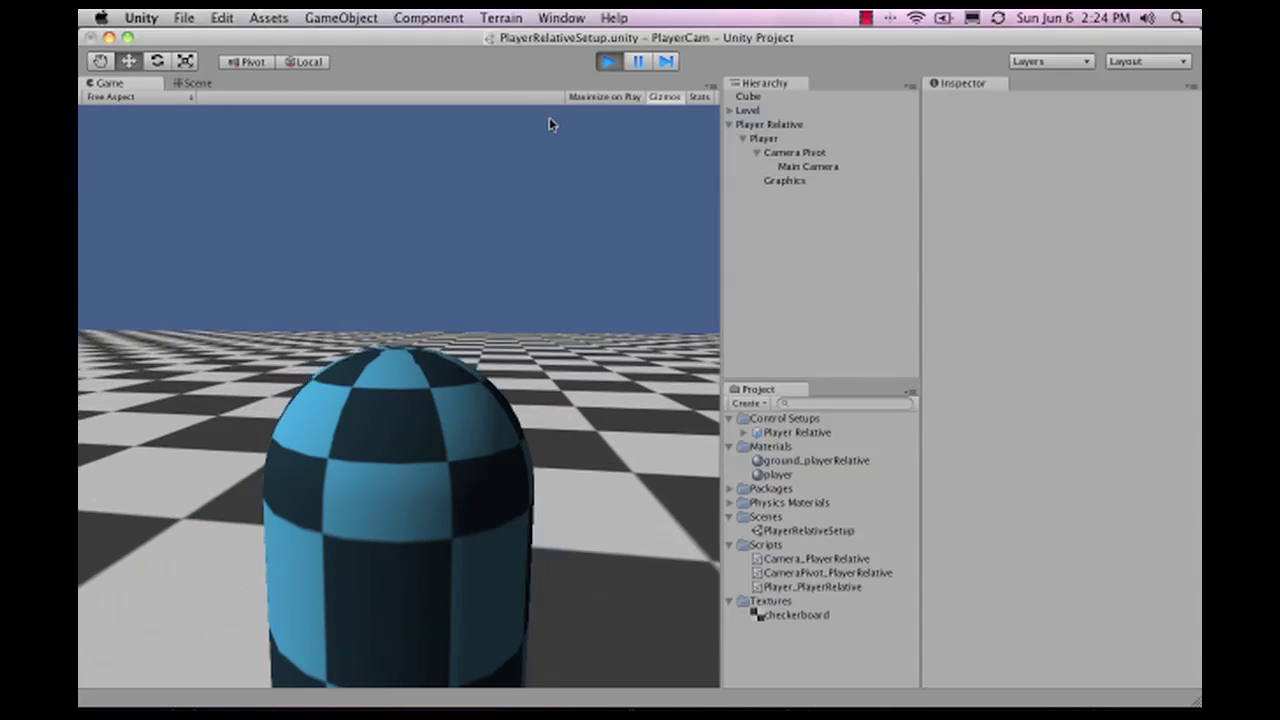
Step: Test strafing the player sideways in both directions, combined with forward movement and turning toward the white block
{"action": "key", "text": "d"}
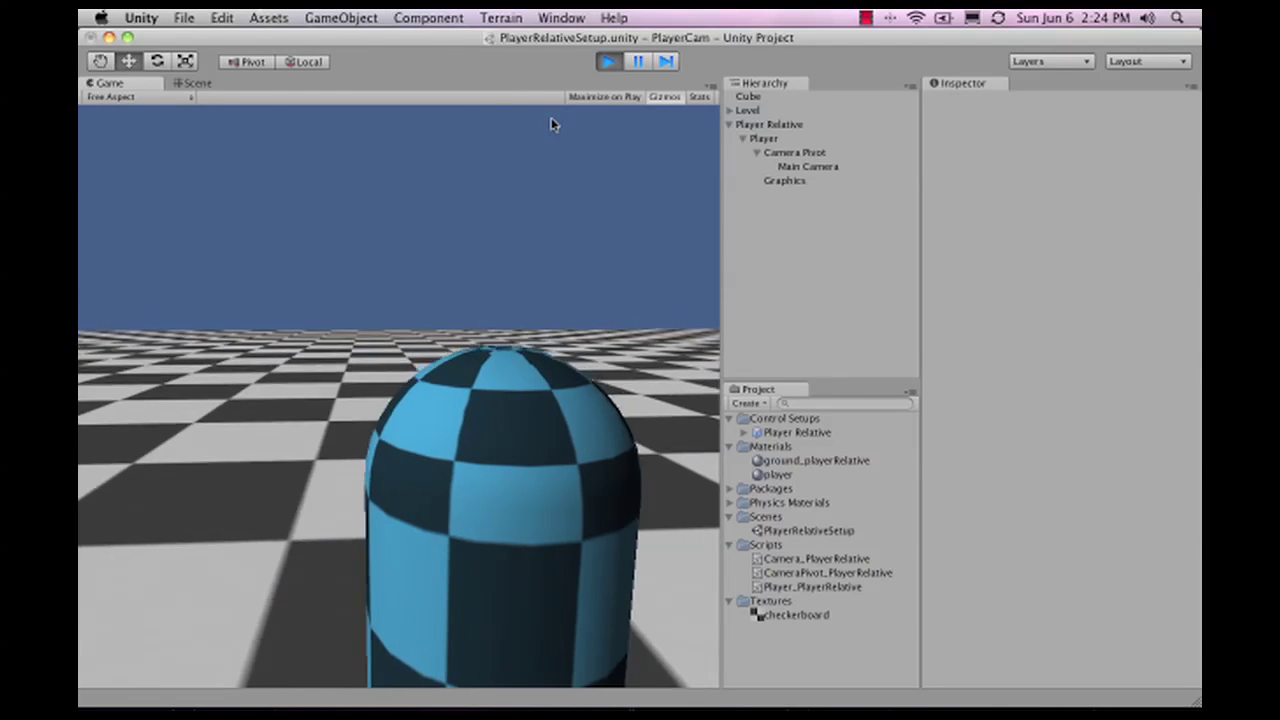
{"action": "key", "text": "a"}
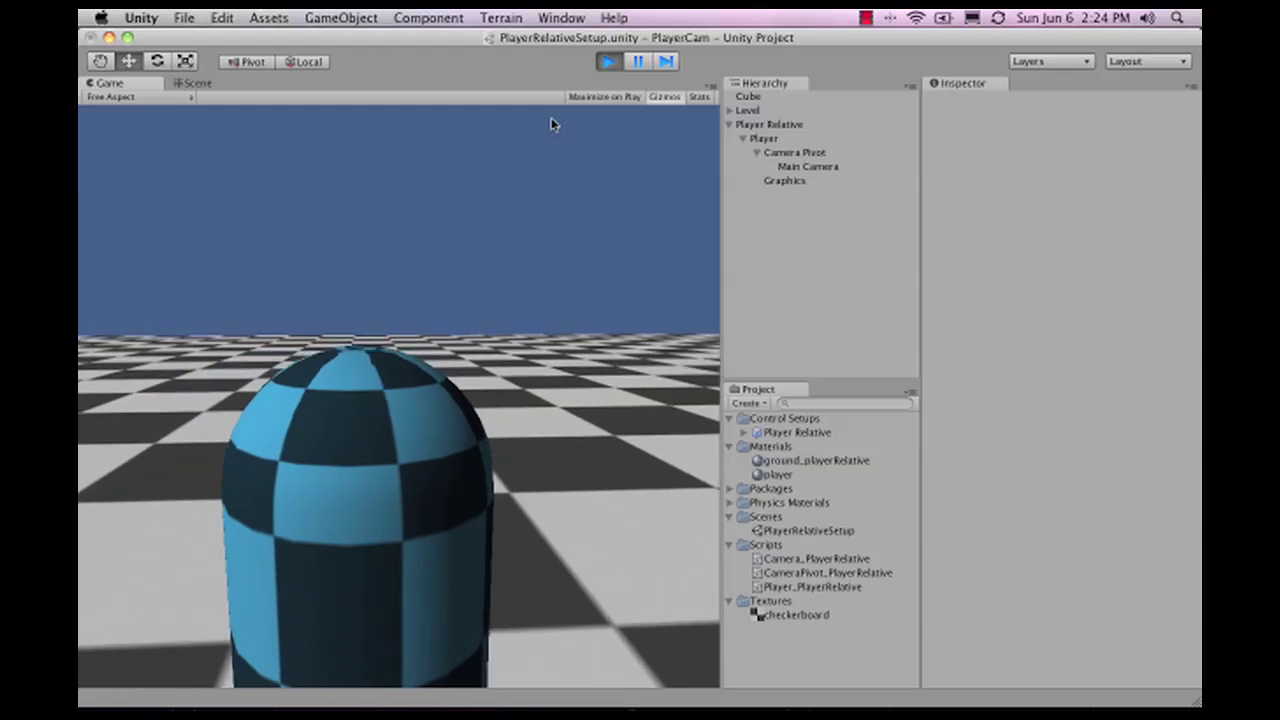
{"action": "key", "text": "d"}
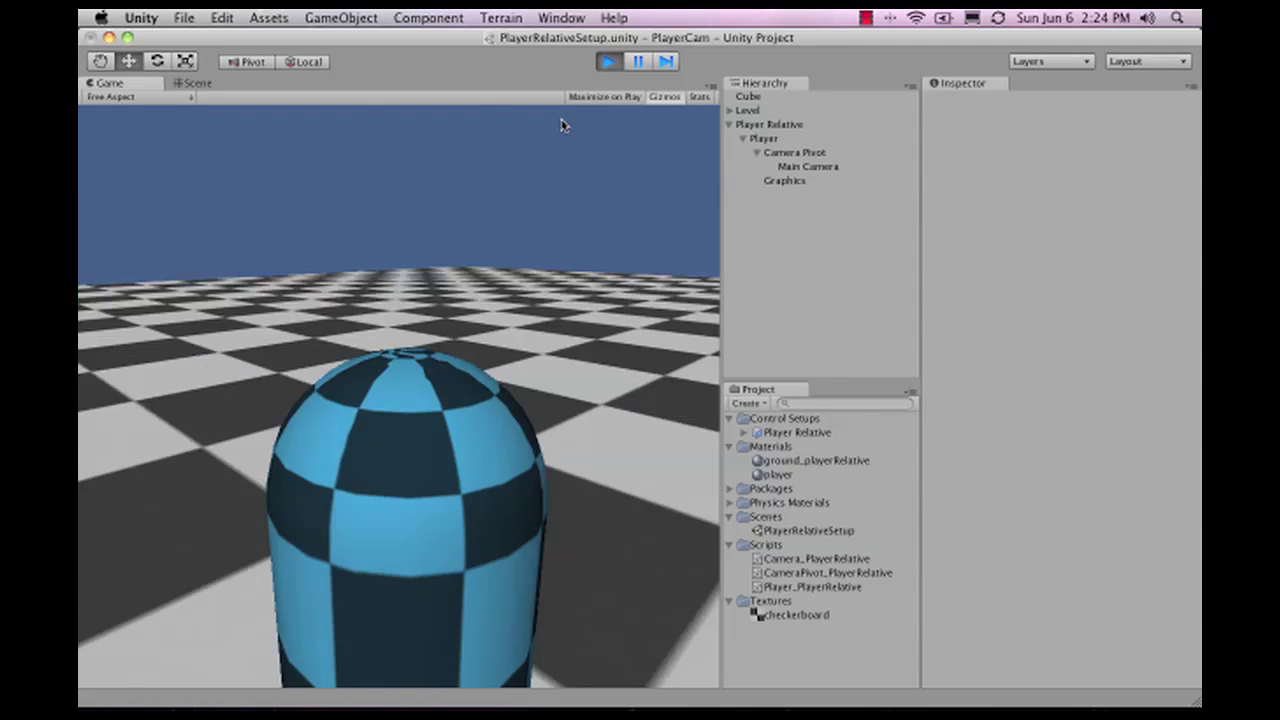
{"action": "key", "text": "Left"}
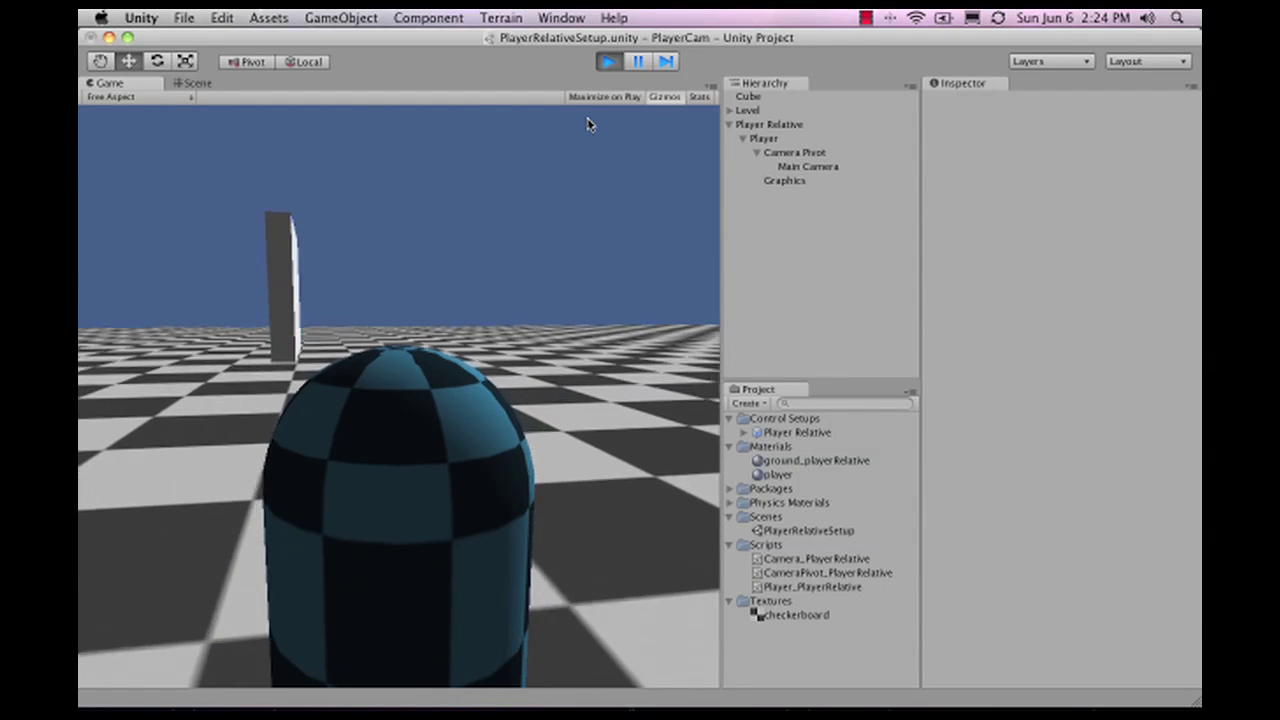
{"action": "key", "text": "d"}
{"action": "key", "text": "w"}
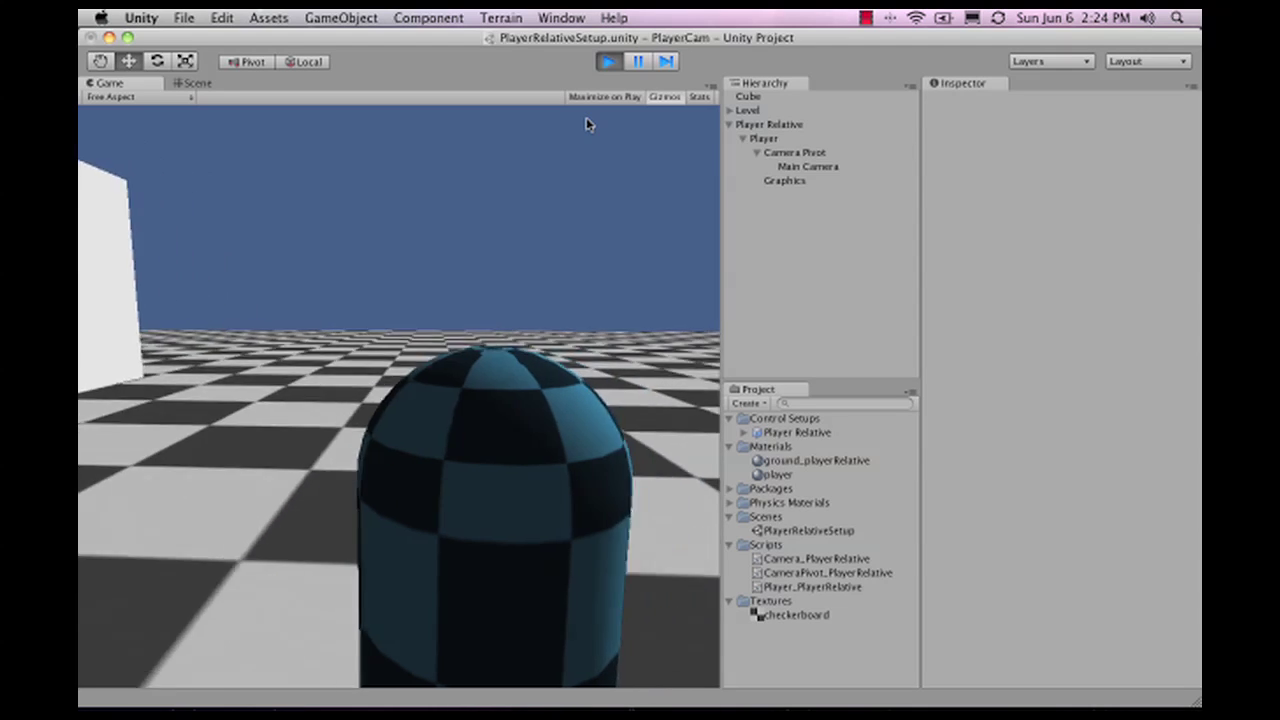
{"action": "key", "text": "Left"}
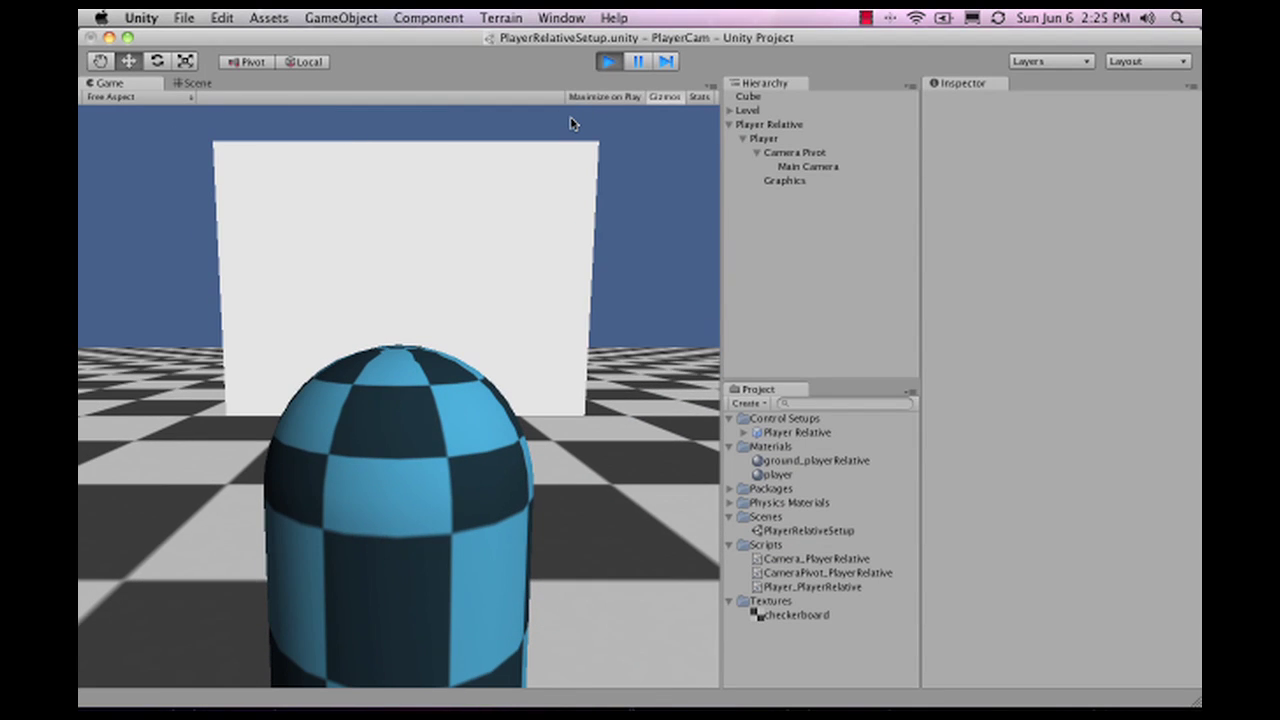
Step: Move the player up to the white wall and turn it back and forth to check how the follow camera behaves
{"action": "key", "text": "Up"}
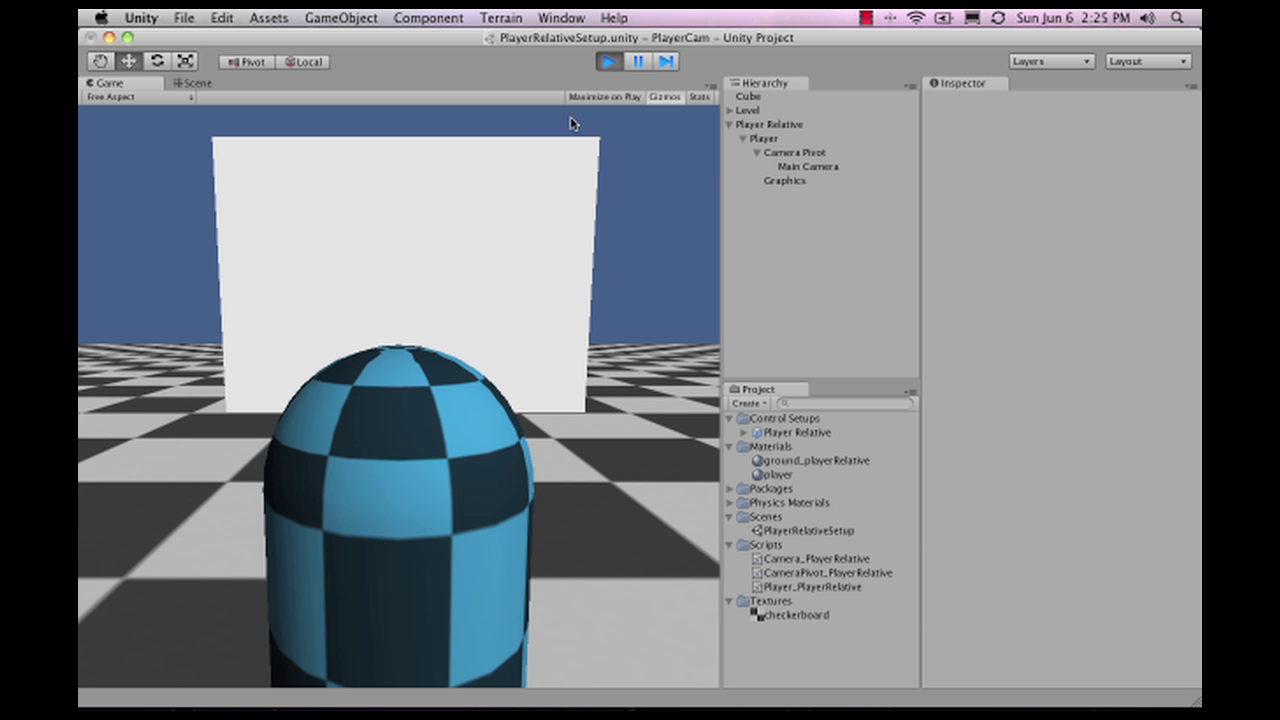
{"action": "key", "text": "Left"}
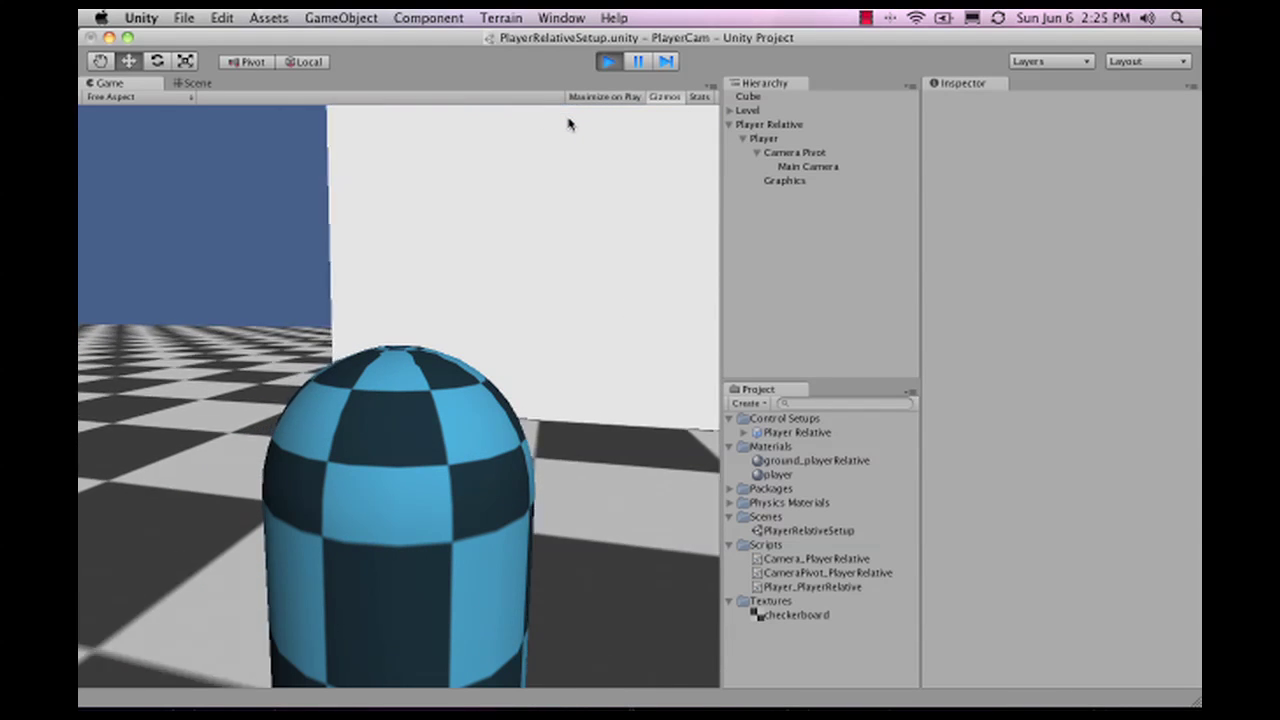
{"action": "key", "text": "Right"}
{"action": "key", "text": "Left"}
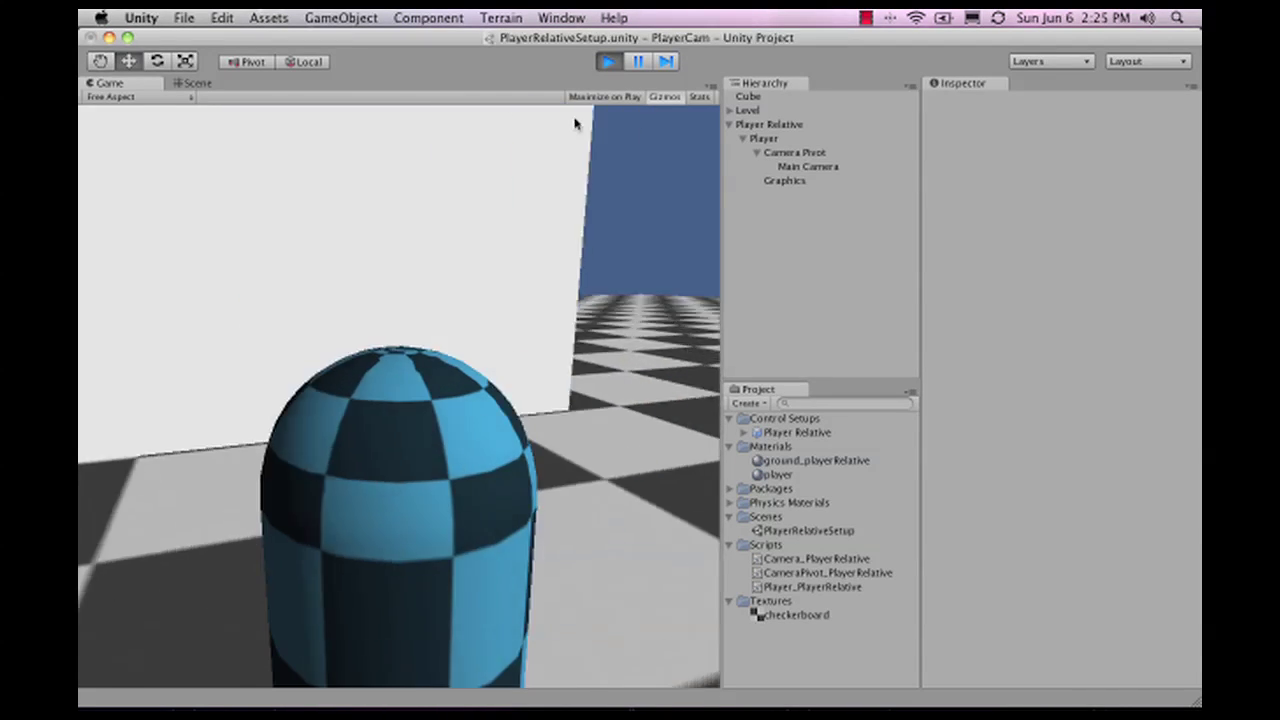
{"action": "key", "text": "Right"}
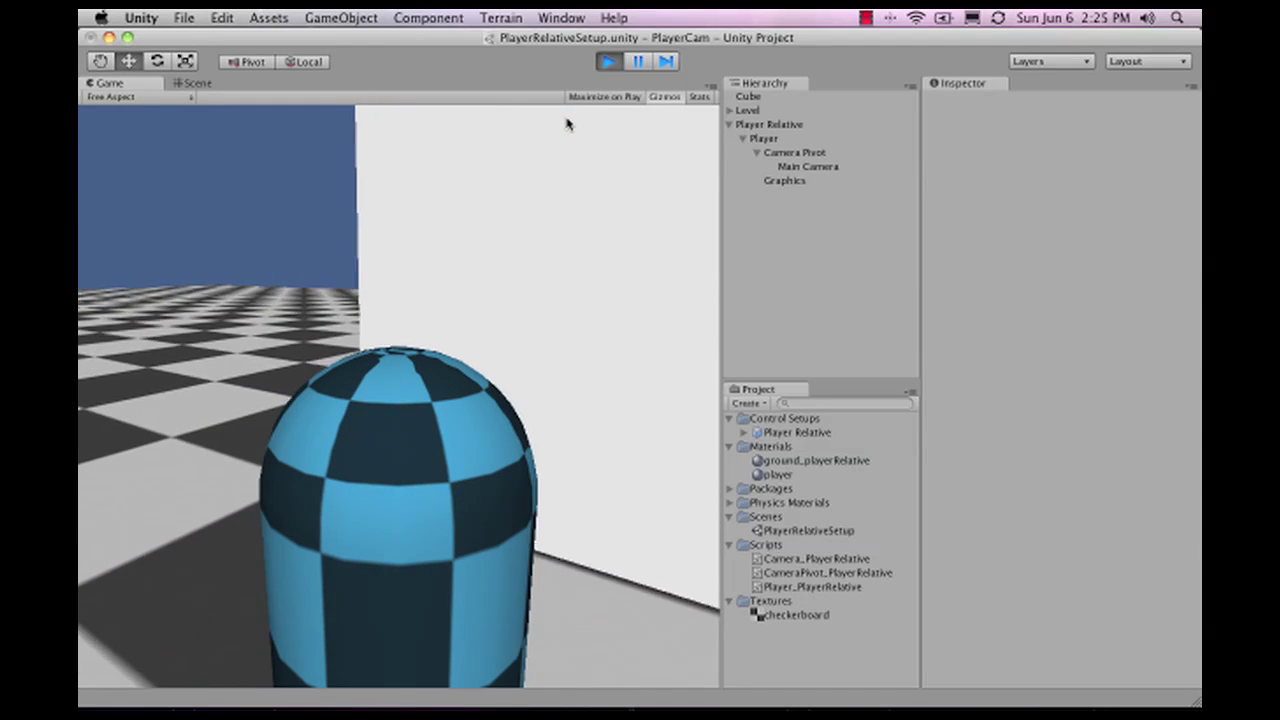
{"action": "key", "text": "Right"}
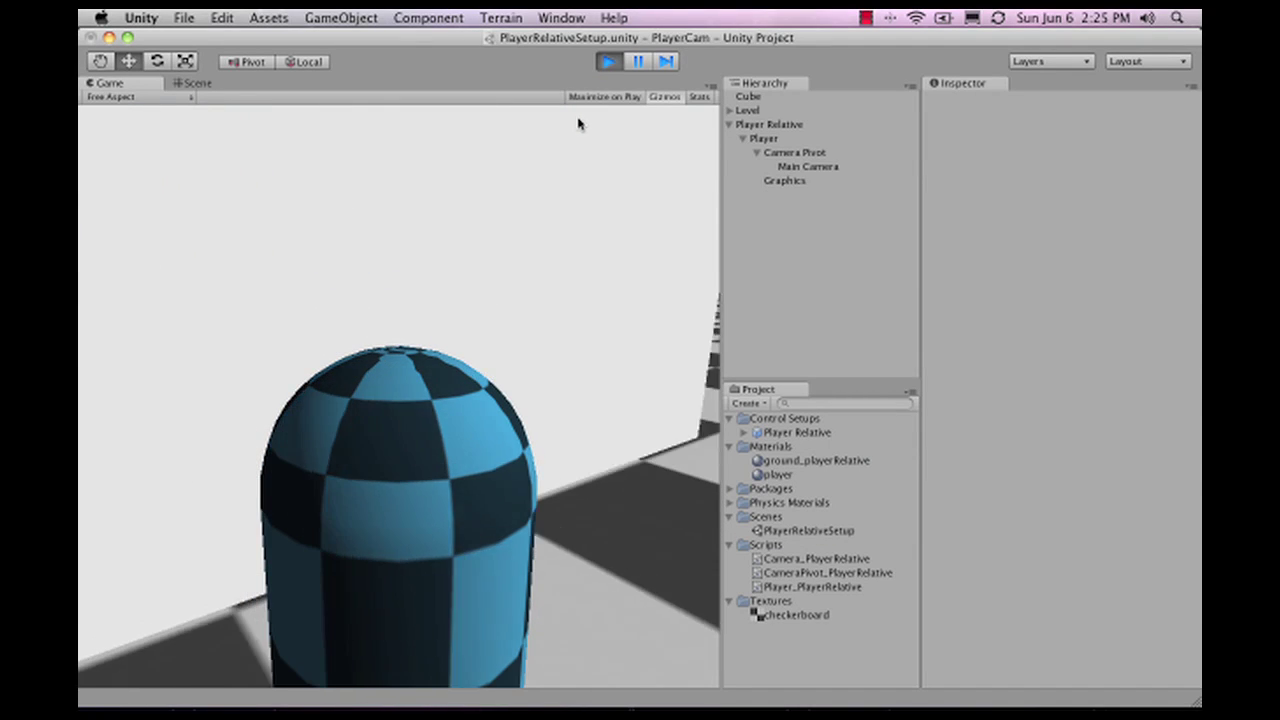
{"action": "key", "text": "Right"}
{"action": "key", "text": "Left"}
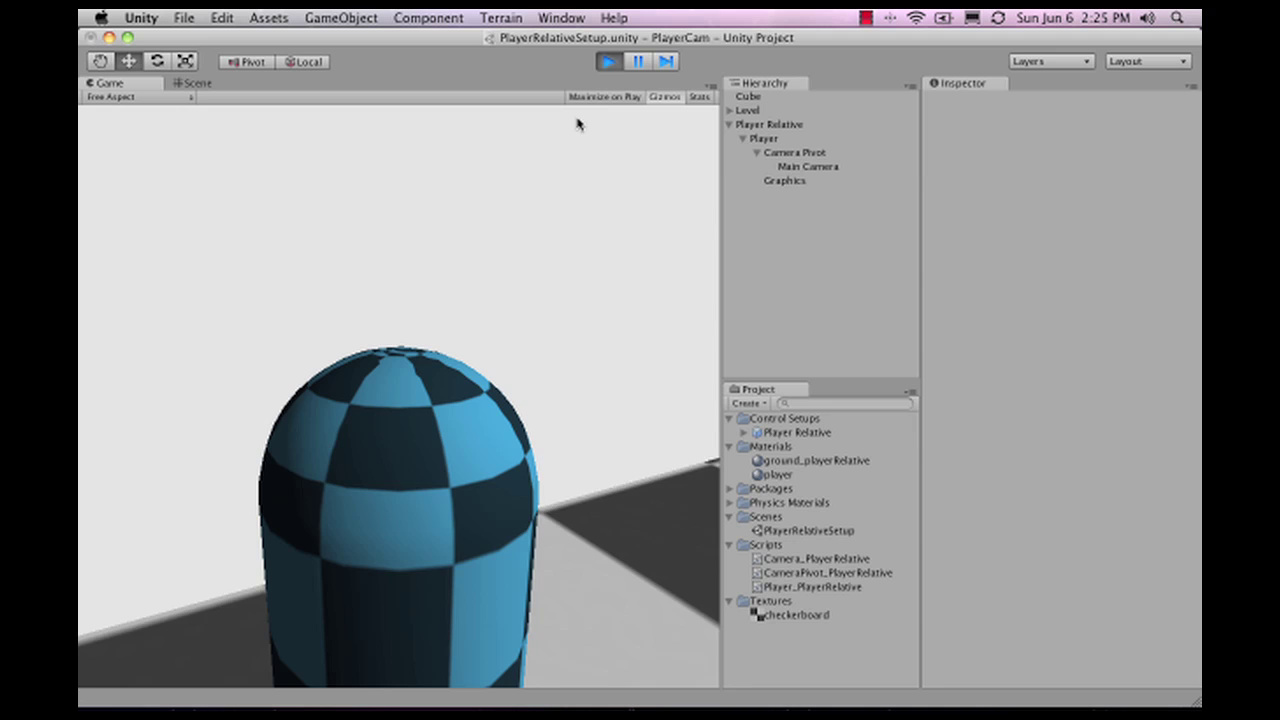
{"action": "key", "text": "Right"}
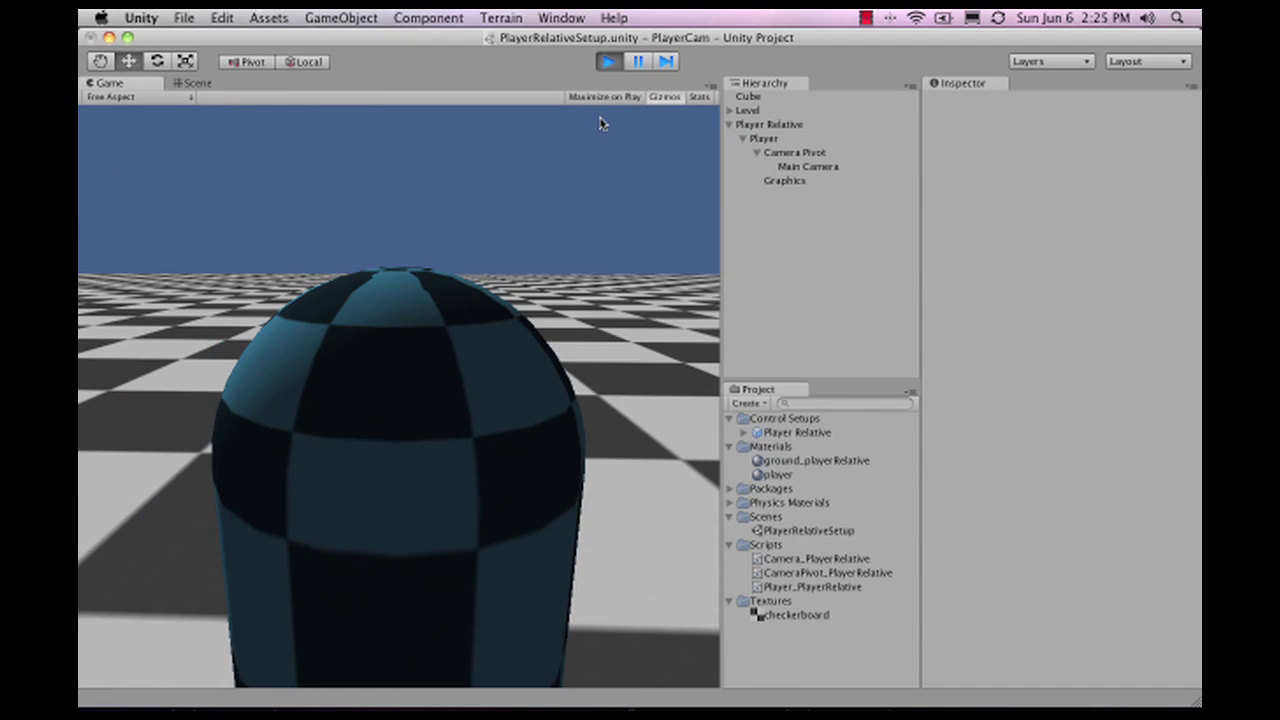
{"action": "key", "text": "Left"}
{"action": "key", "text": "Right"}
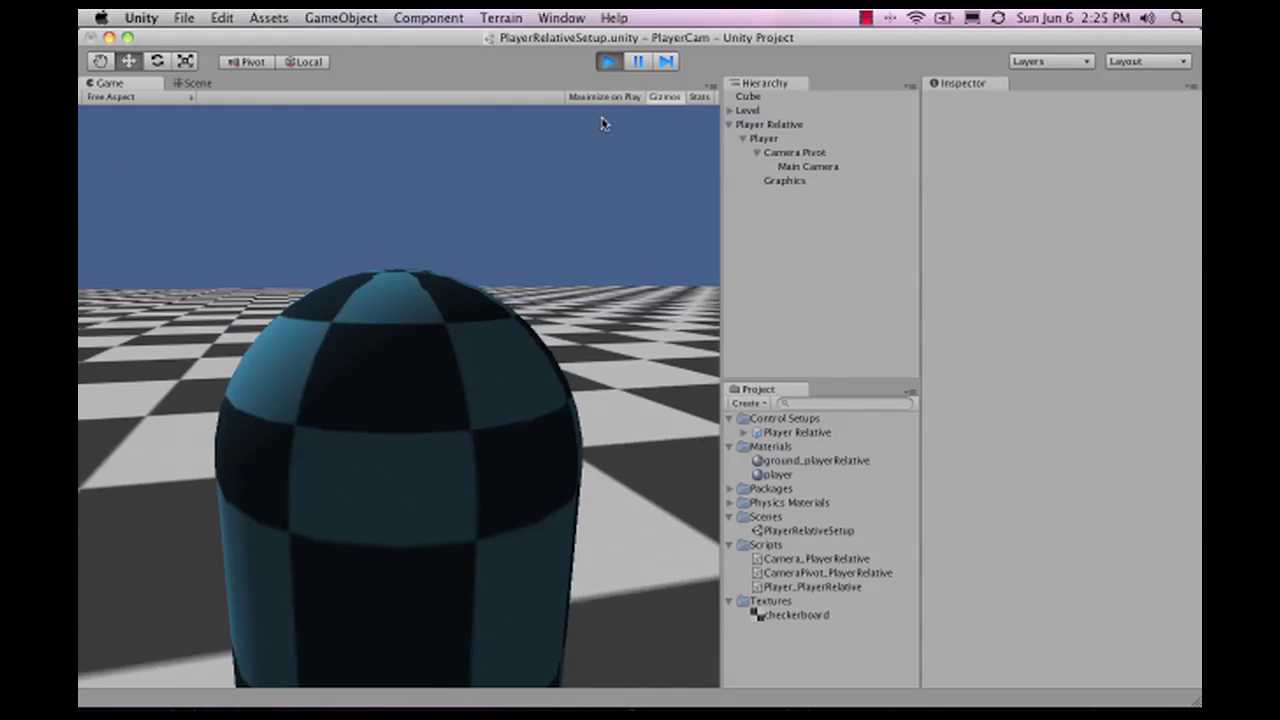
{"action": "key", "text": "Left"}
{"action": "key", "text": "Right"}
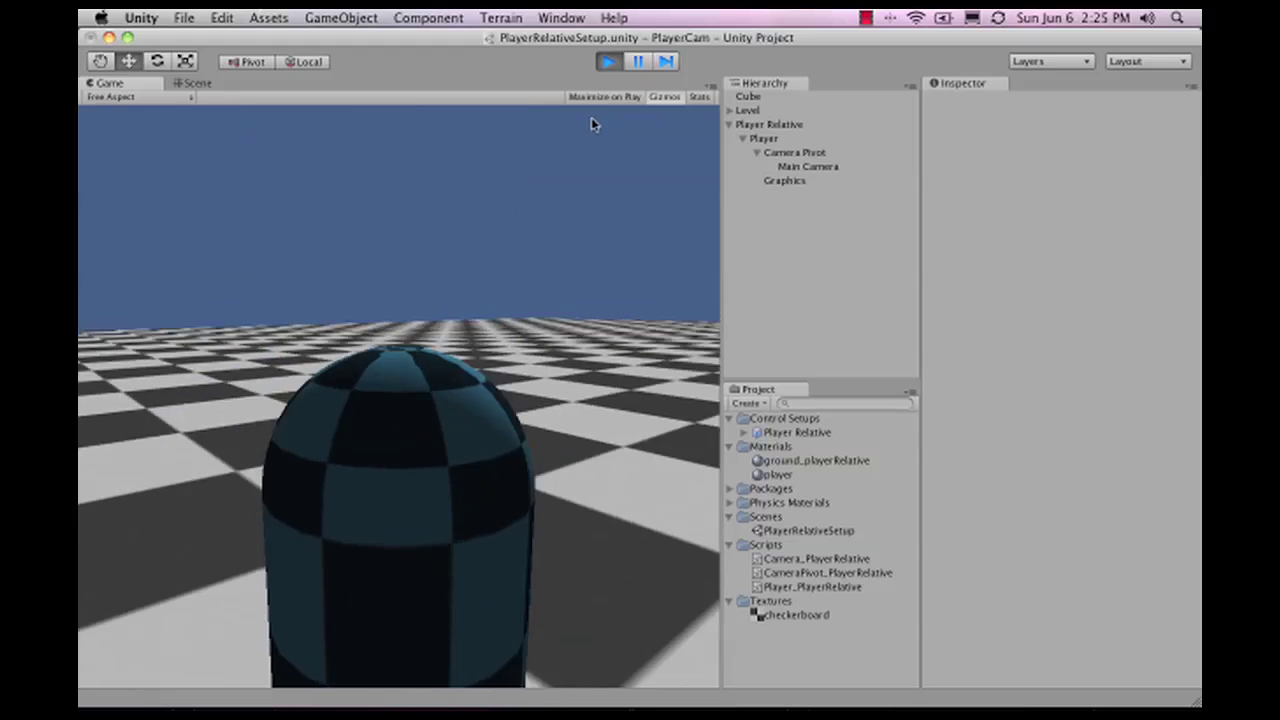
Step: Test the camera while turning, backing up and moving forward around the white block, and stop the running scene
{"action": "key", "text": "Right"}
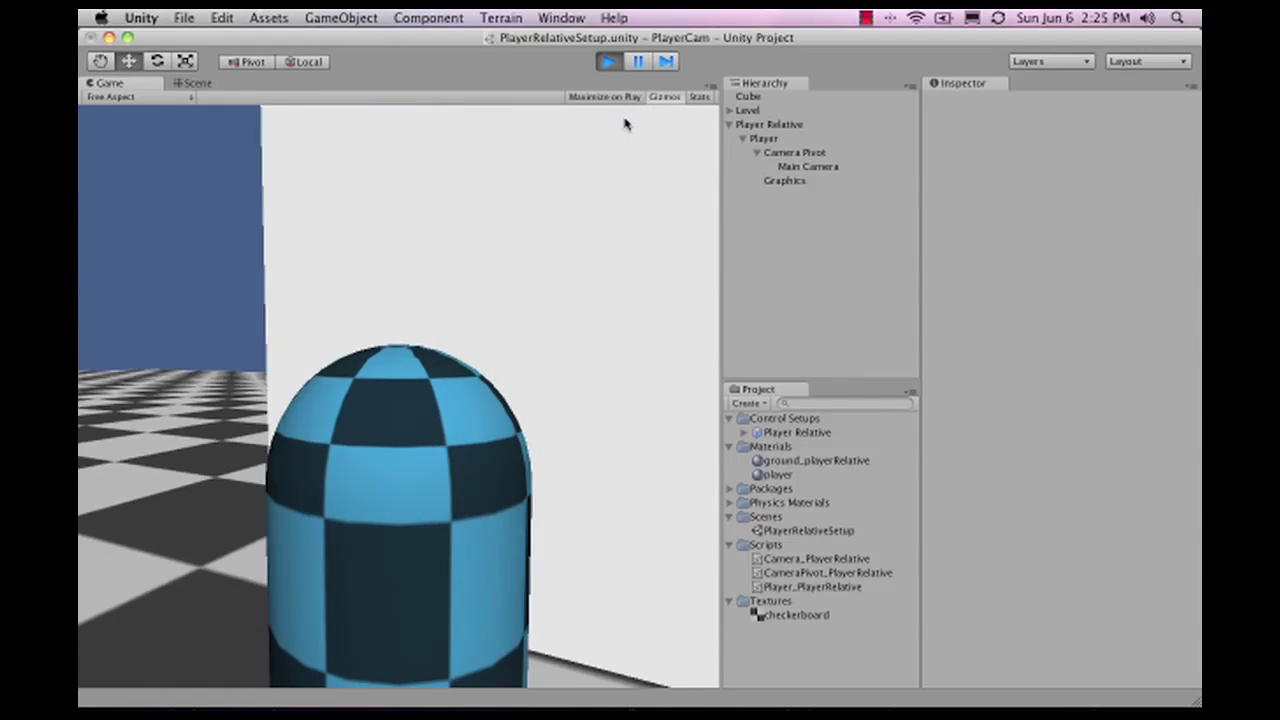
{"action": "key", "text": "Right"}
{"action": "key", "text": "Down"}
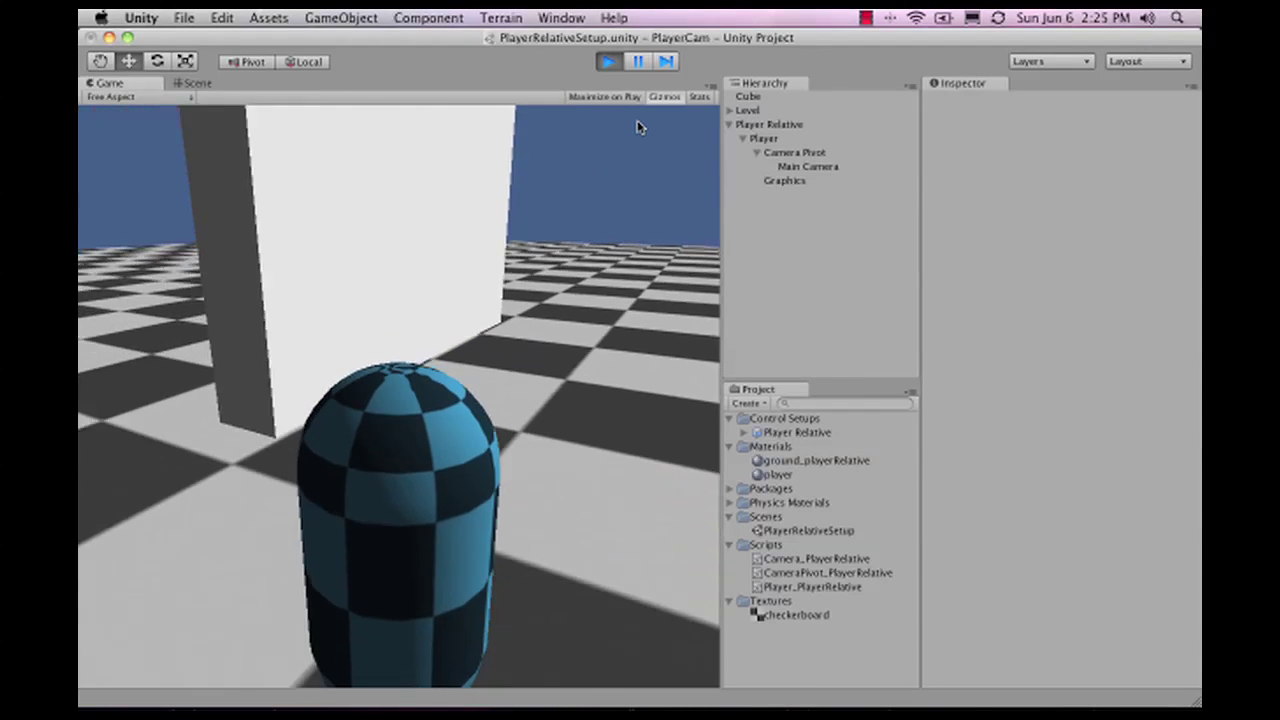
{"action": "key", "text": "Right"}
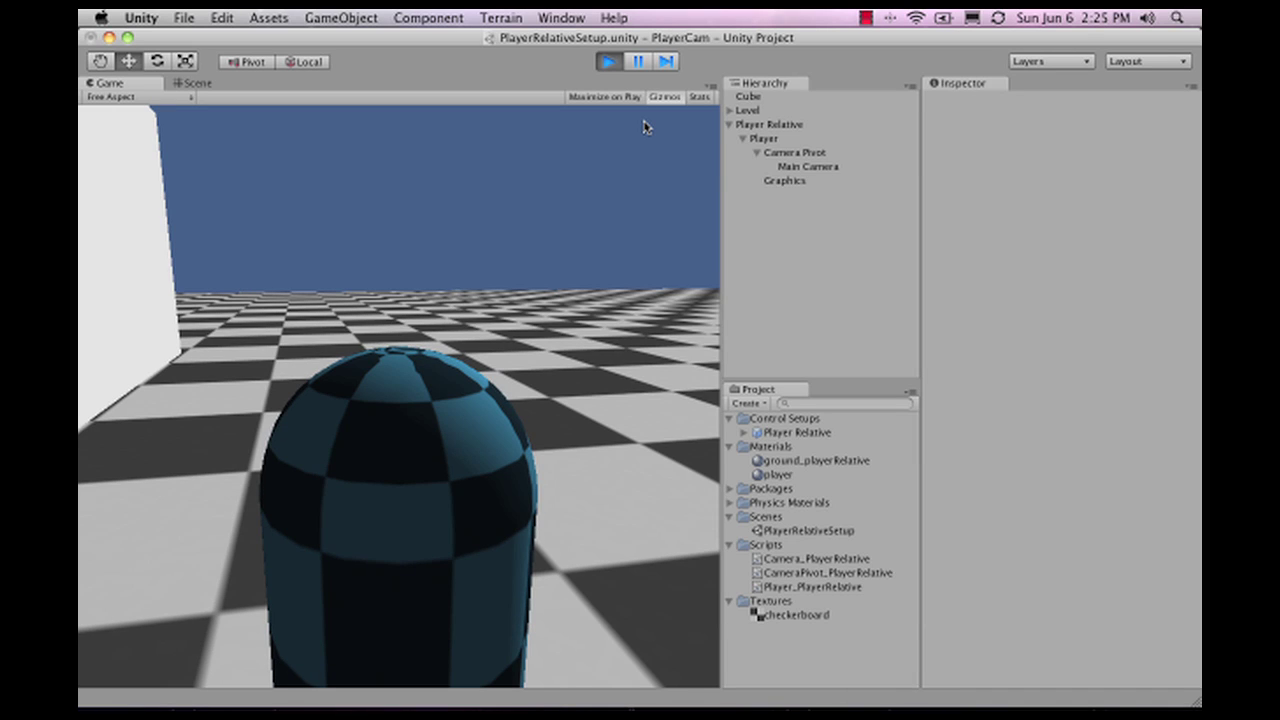
{"action": "key", "text": "Down"}
{"action": "key", "text": "Right"}
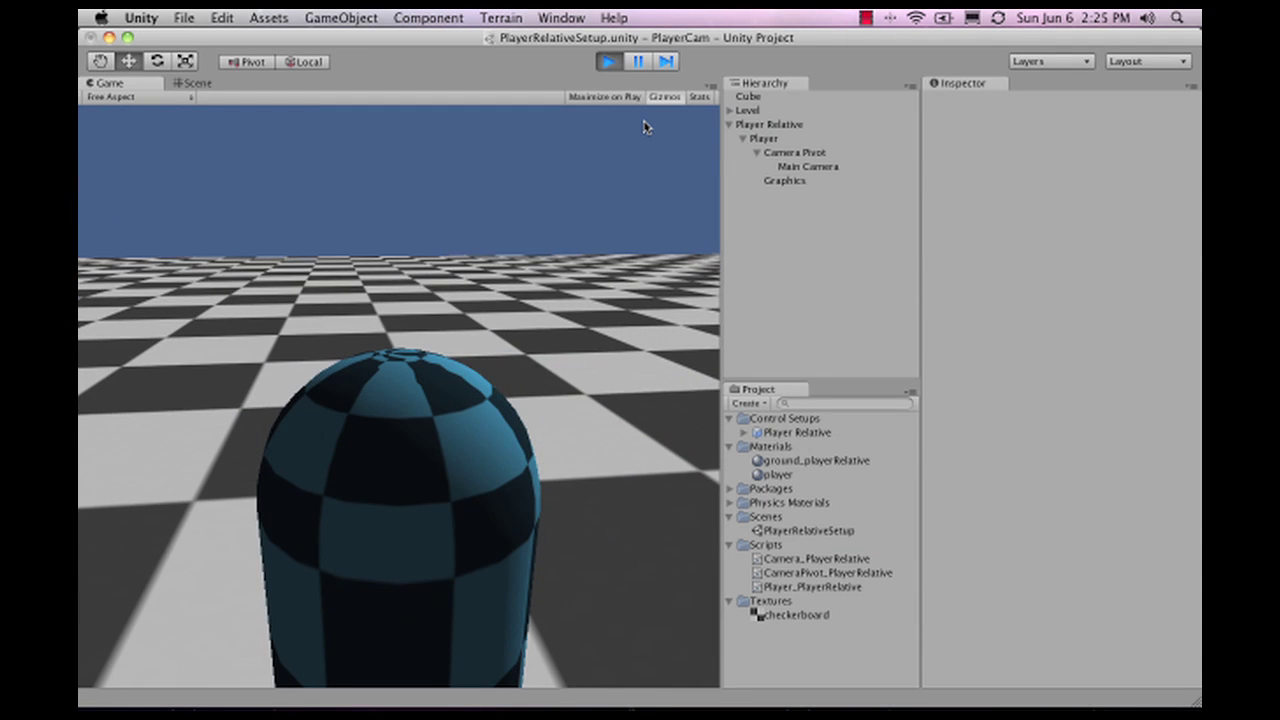
{"action": "key", "text": "Up"}
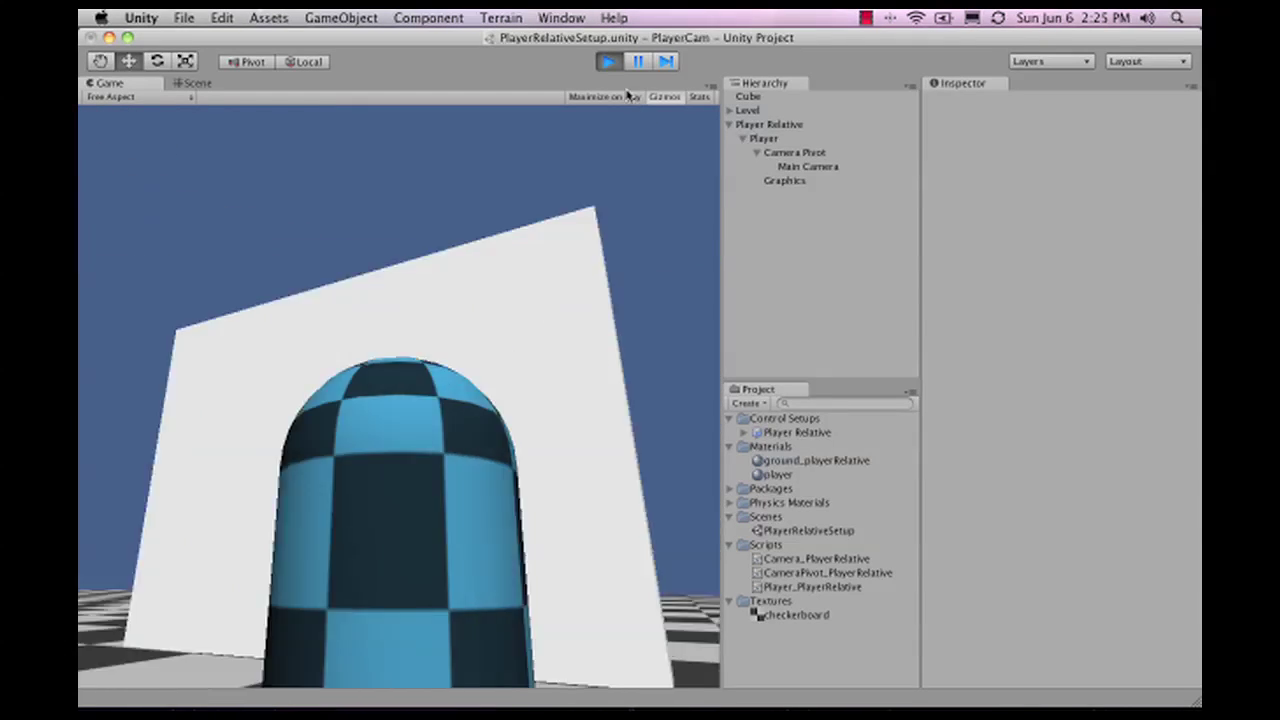
{"action": "left_click", "coordinate": [608, 62]}
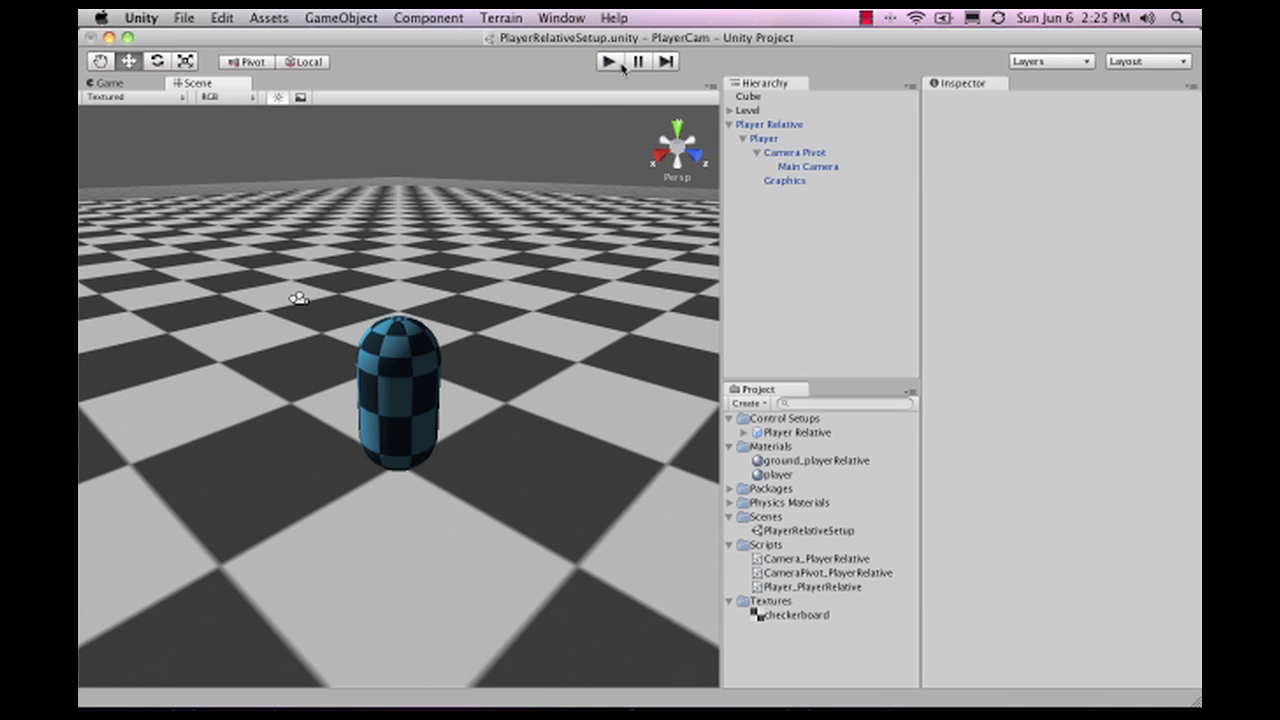
Step: Run the scene and review the Player object's script settings: ground, air, jump and horizontal rotation speeds, plus on-ground and in-air drag
{"action": "left_click", "coordinate": [608, 62]}
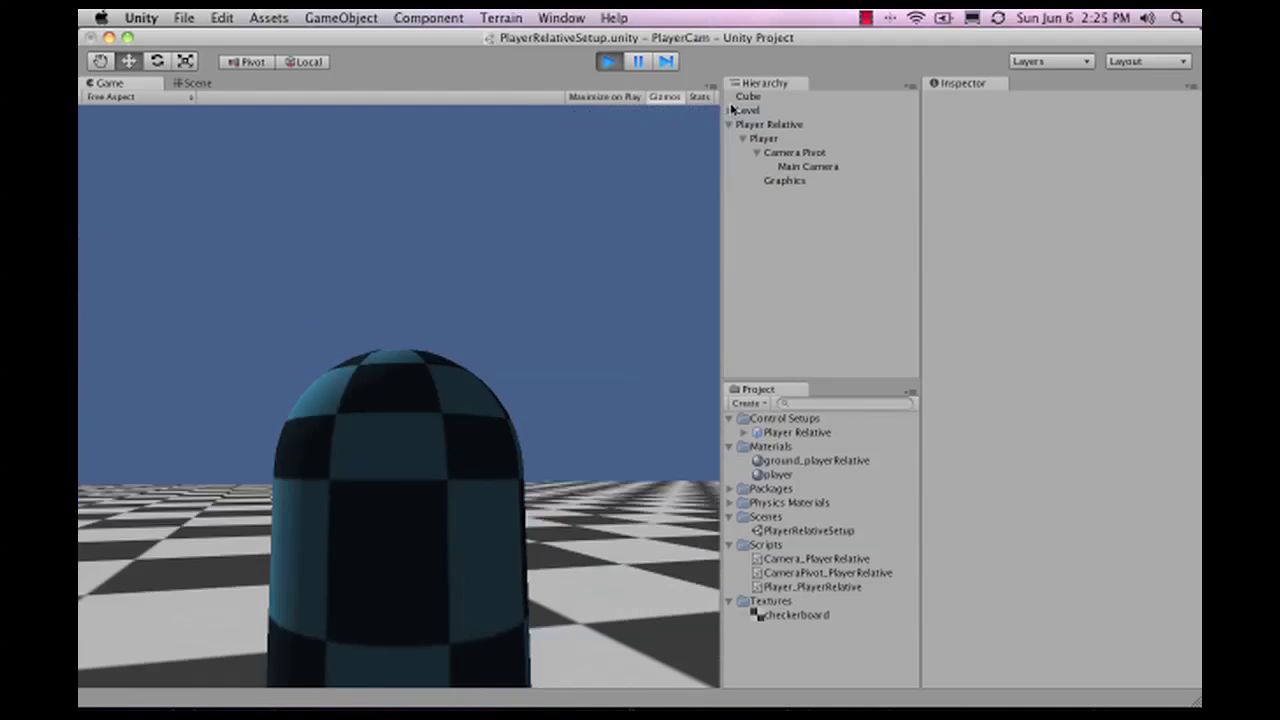
{"action": "left_click", "coordinate": [756, 125]}
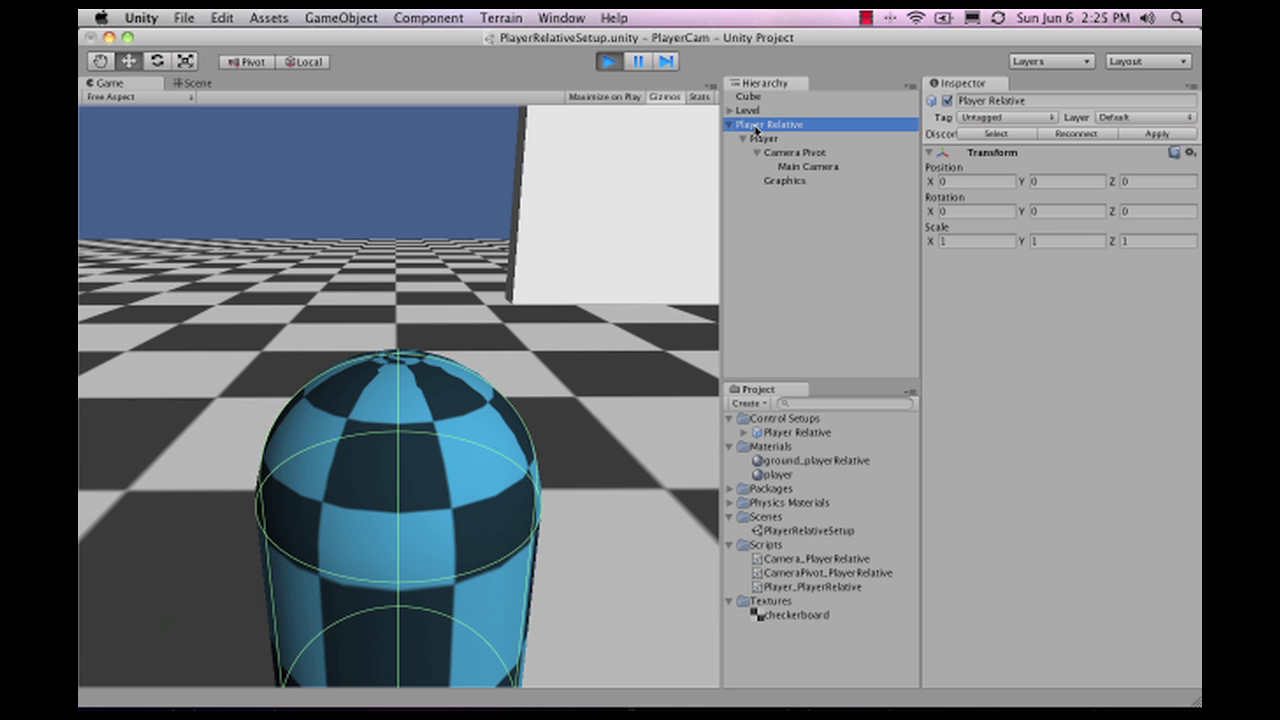
{"action": "left_click", "coordinate": [758, 138]}
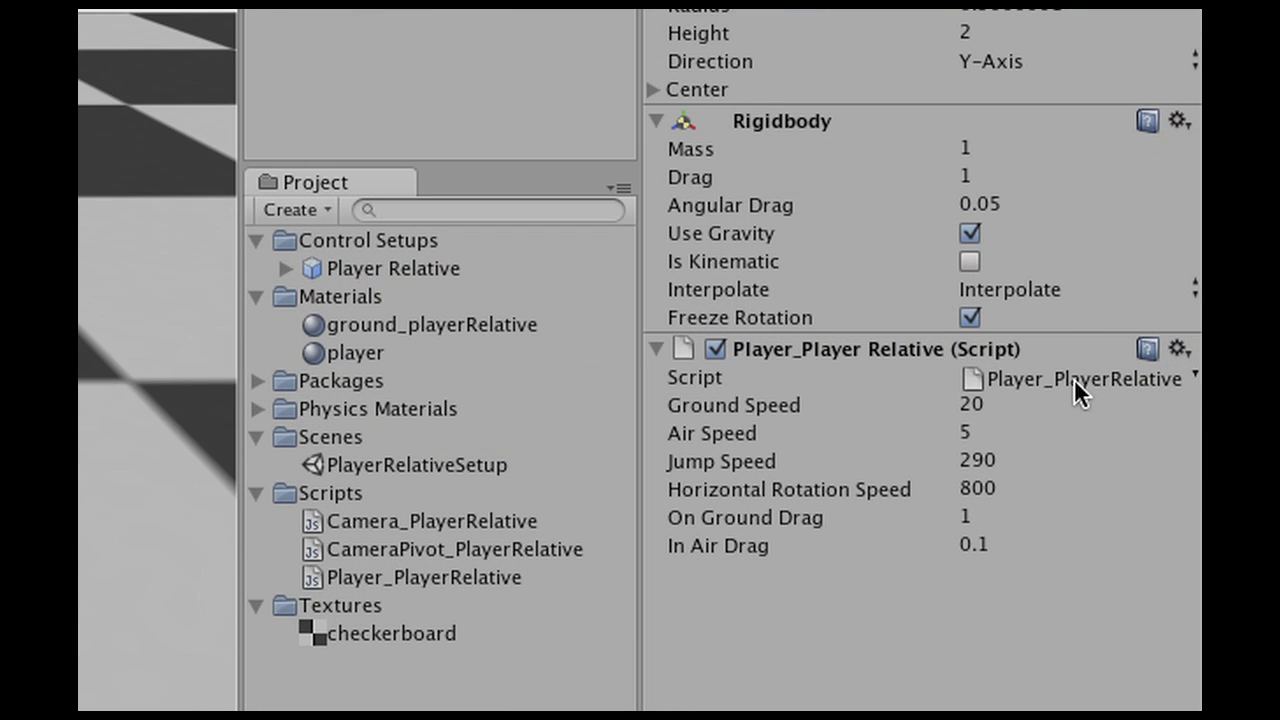
{"action": "left_click", "coordinate": [994, 406]}
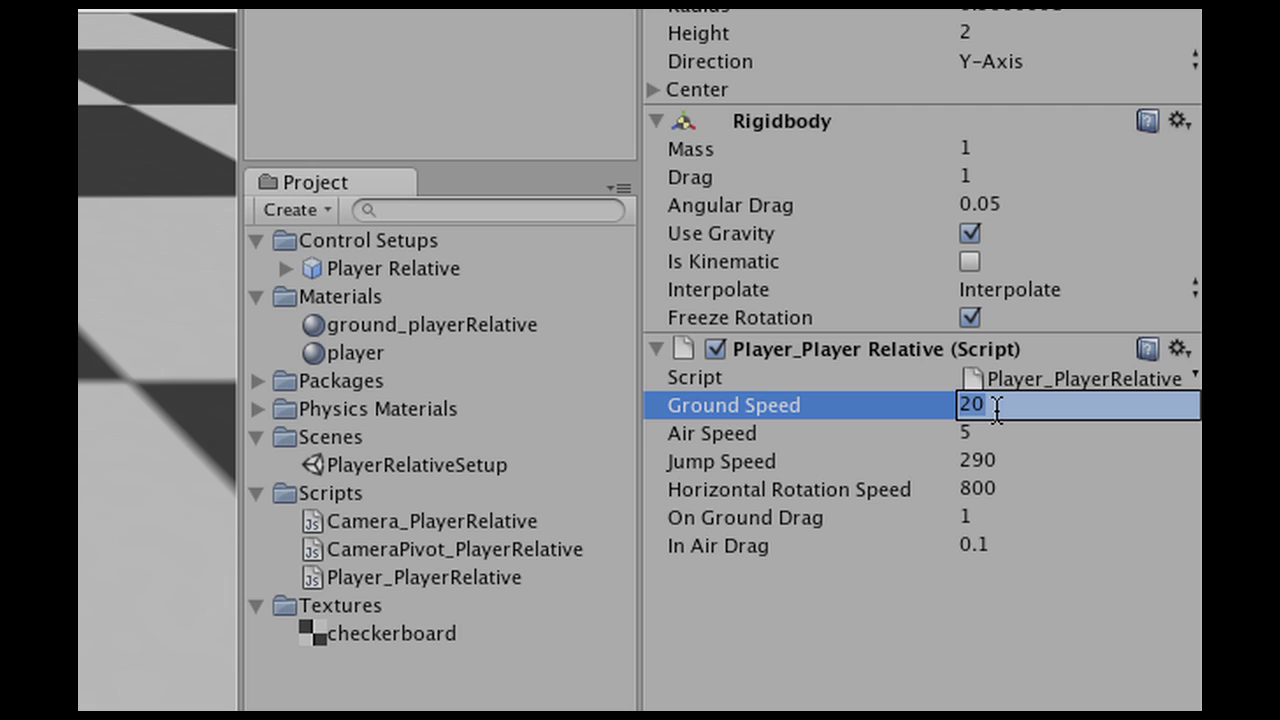
{"action": "left_click", "coordinate": [1006, 410]}
{"action": "left_click", "coordinate": [990, 436]}
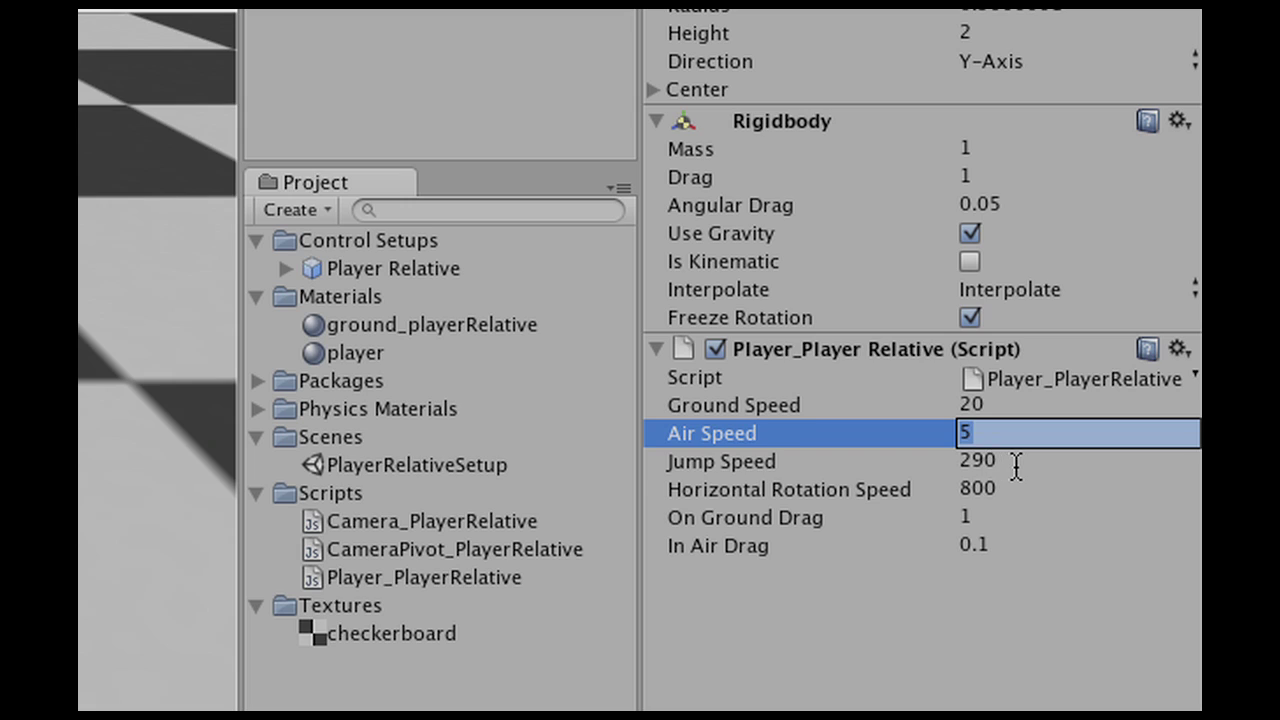
{"action": "left_click", "coordinate": [1015, 466]}
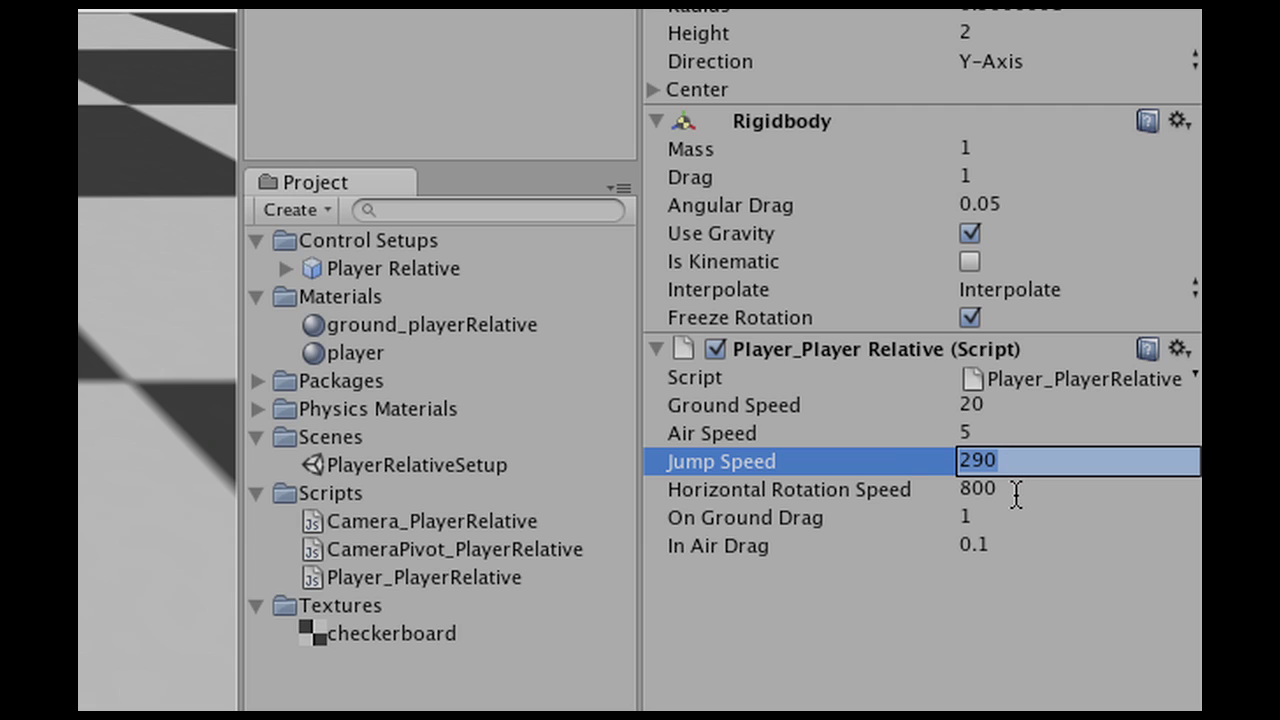
{"action": "left_click", "coordinate": [1015, 492]}
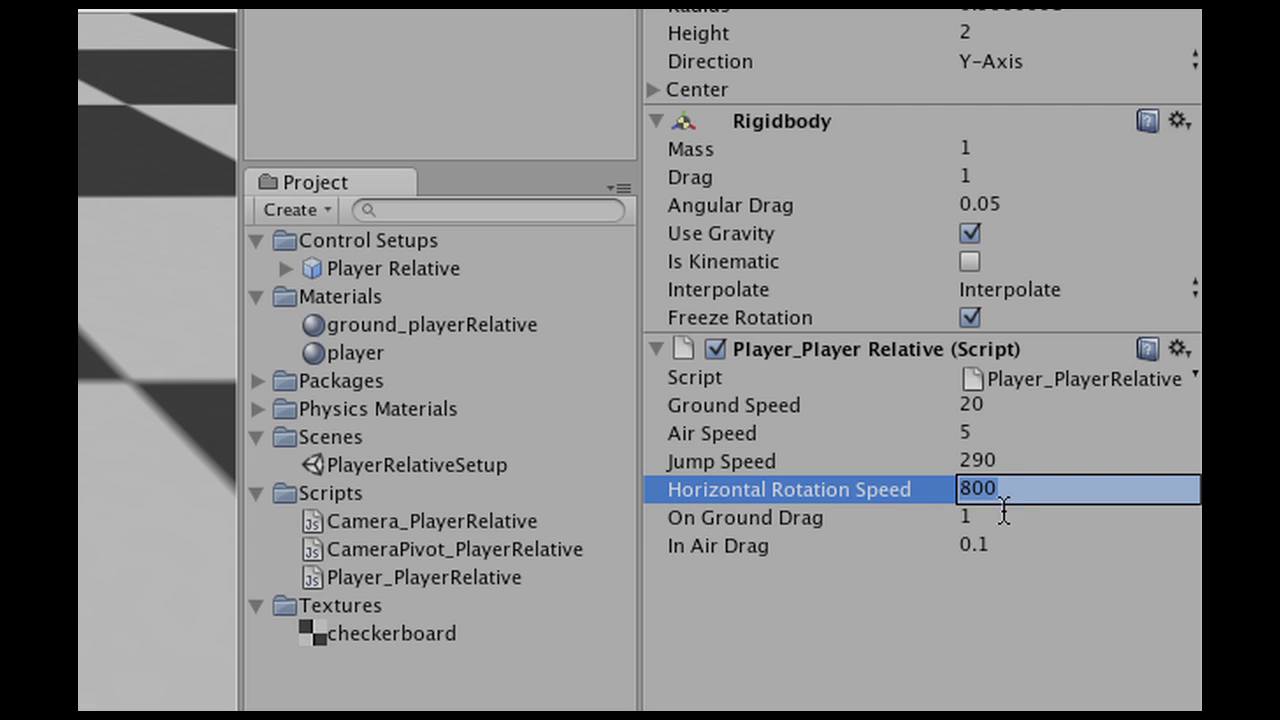
{"action": "left_click", "coordinate": [993, 518]}
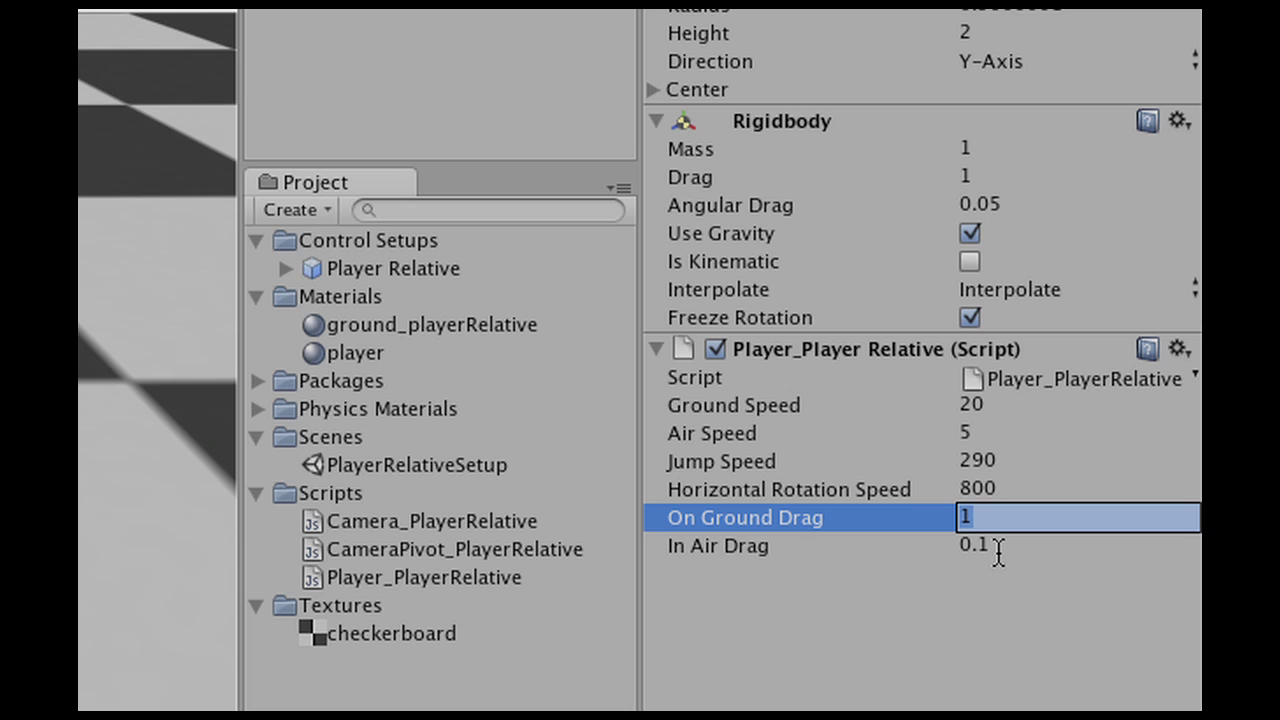
{"action": "left_click", "coordinate": [997, 546]}
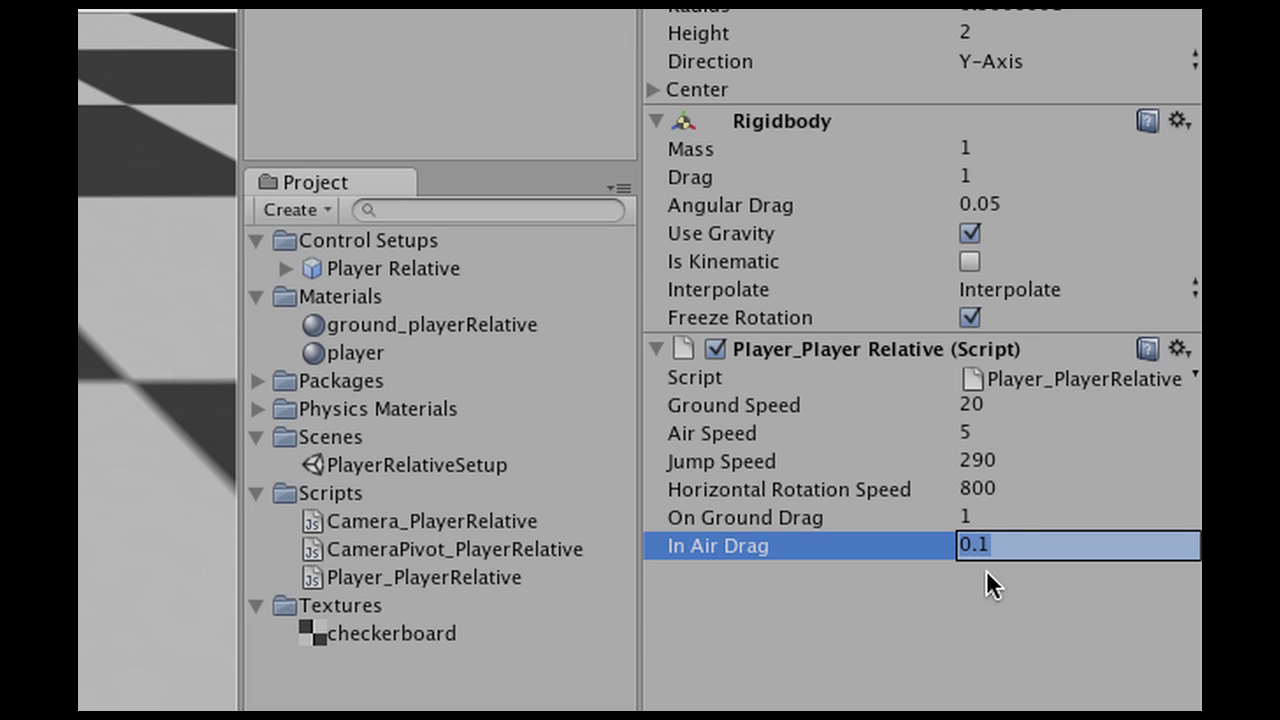
{"action": "key", "text": "Return"}
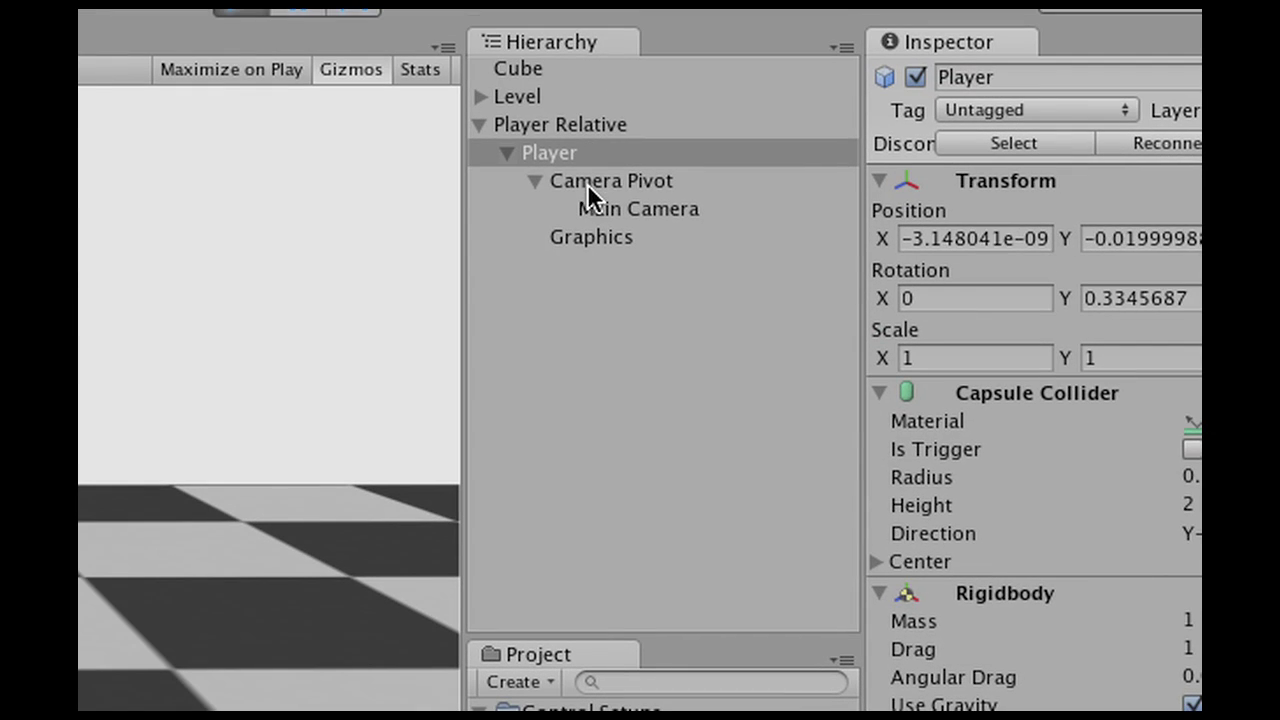
Step: Examine the Camera Pivot script's vertical rotation speed, rotation limits and Invert Y option, and stop the running scene
{"action": "left_click", "coordinate": [587, 183]}
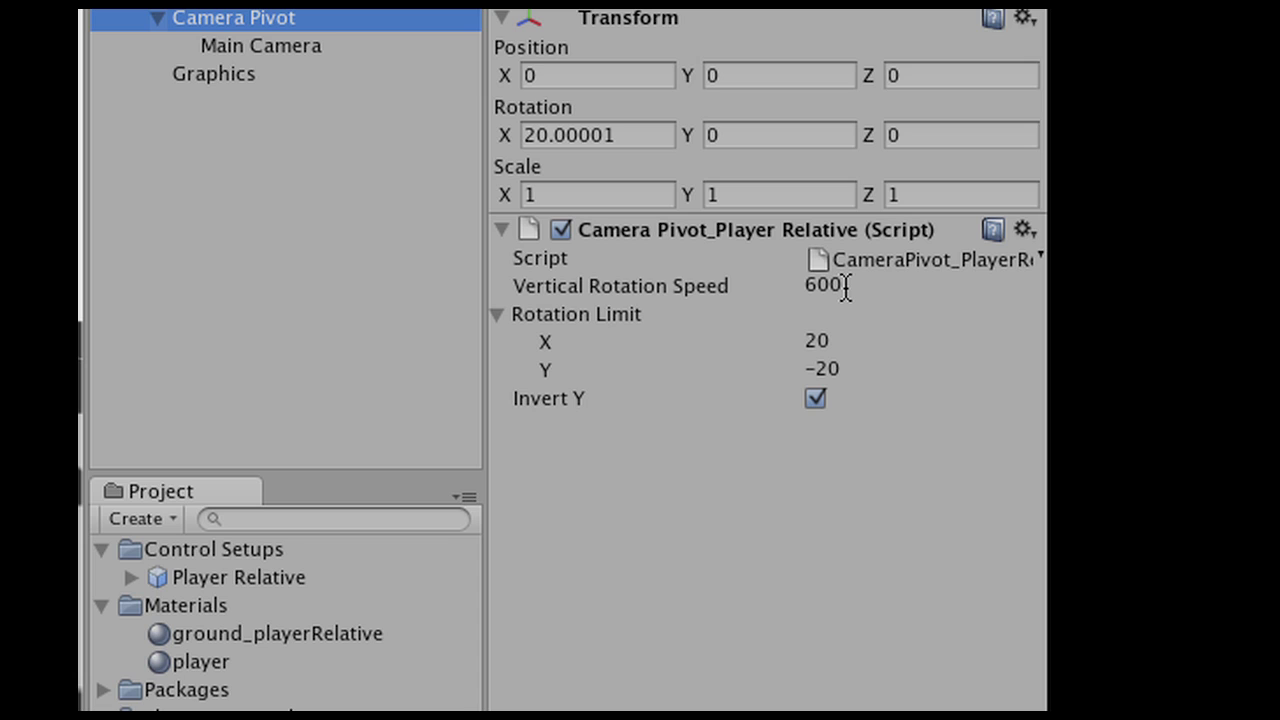
{"action": "left_click", "coordinate": [845, 286]}
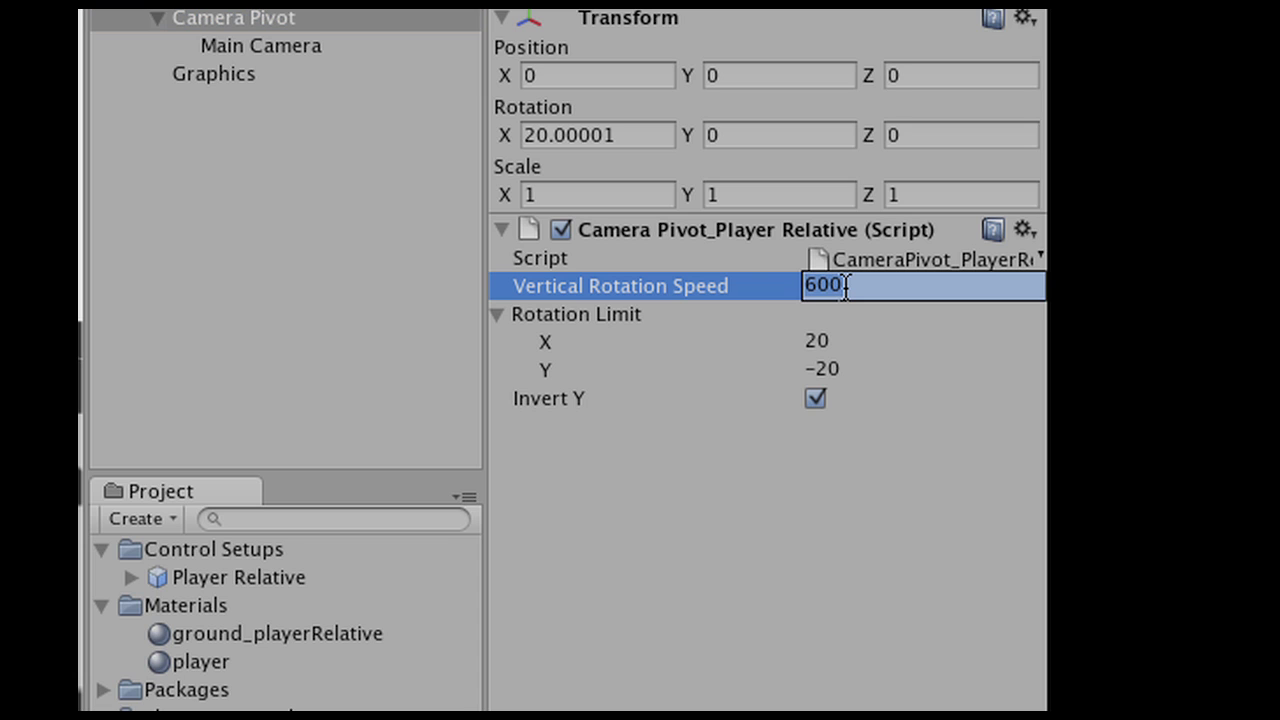
{"action": "left_click", "coordinate": [850, 341]}
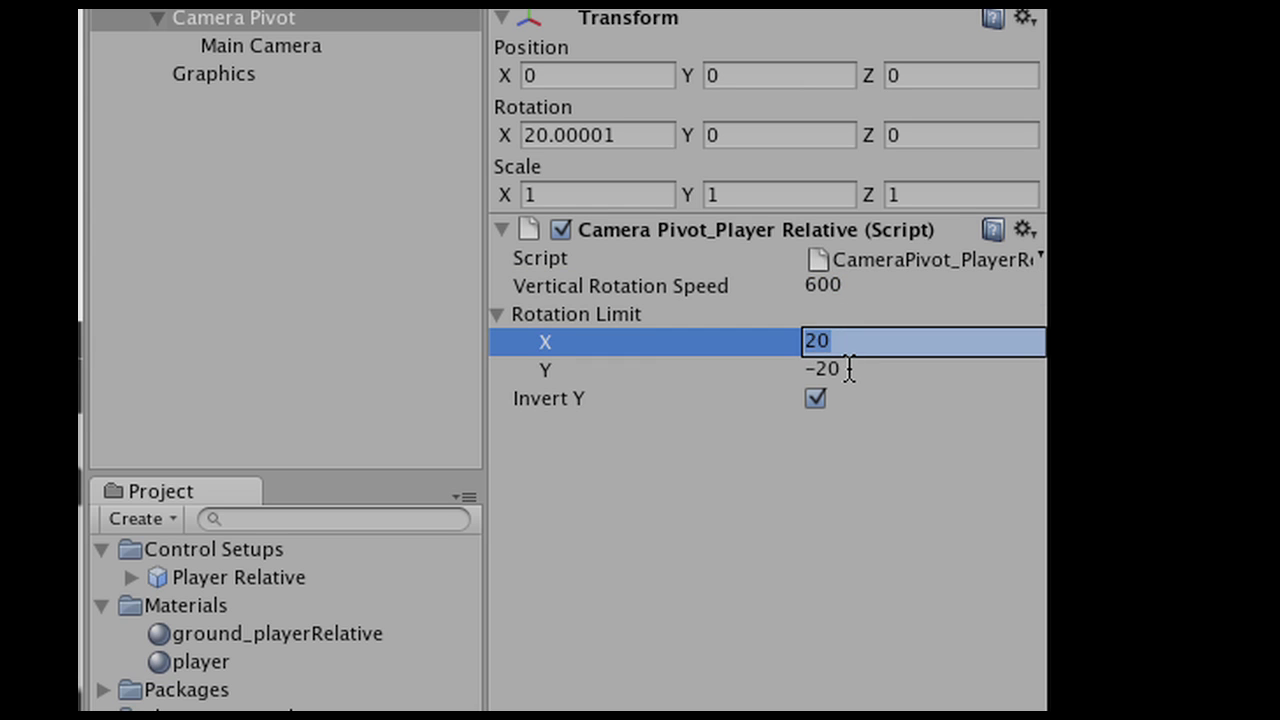
{"action": "left_click", "coordinate": [849, 369]}
{"action": "left_click", "coordinate": [848, 342]}
{"action": "left_click", "coordinate": [848, 342]}
{"action": "left_click", "coordinate": [818, 452]}
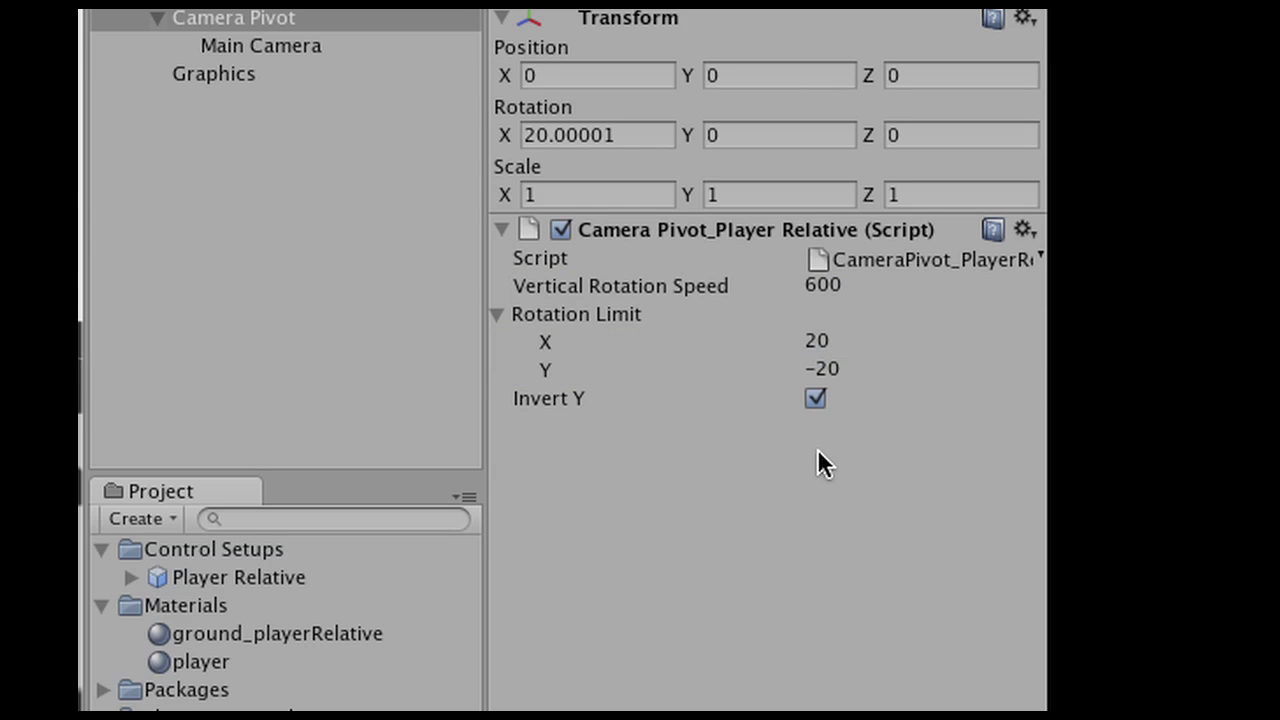
{"action": "left_click", "coordinate": [475, 21]}
{"action": "left_click", "coordinate": [475, 21]}
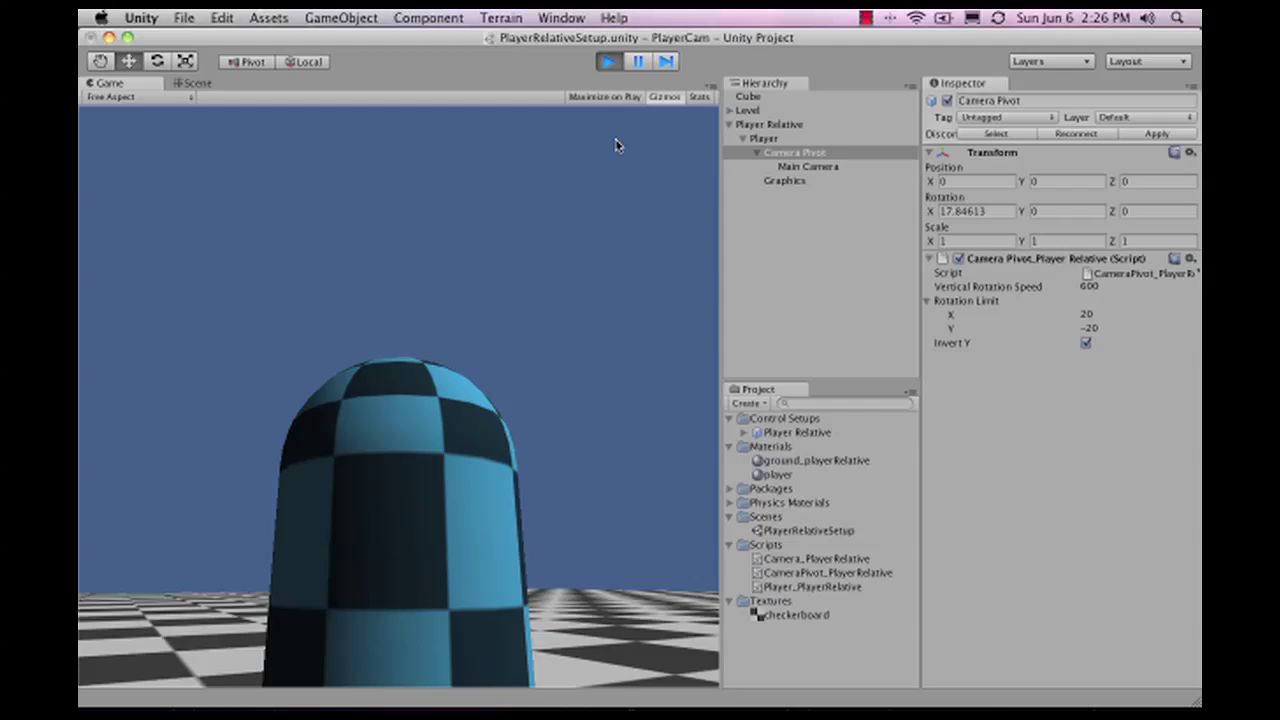
{"action": "left_click", "coordinate": [608, 61]}
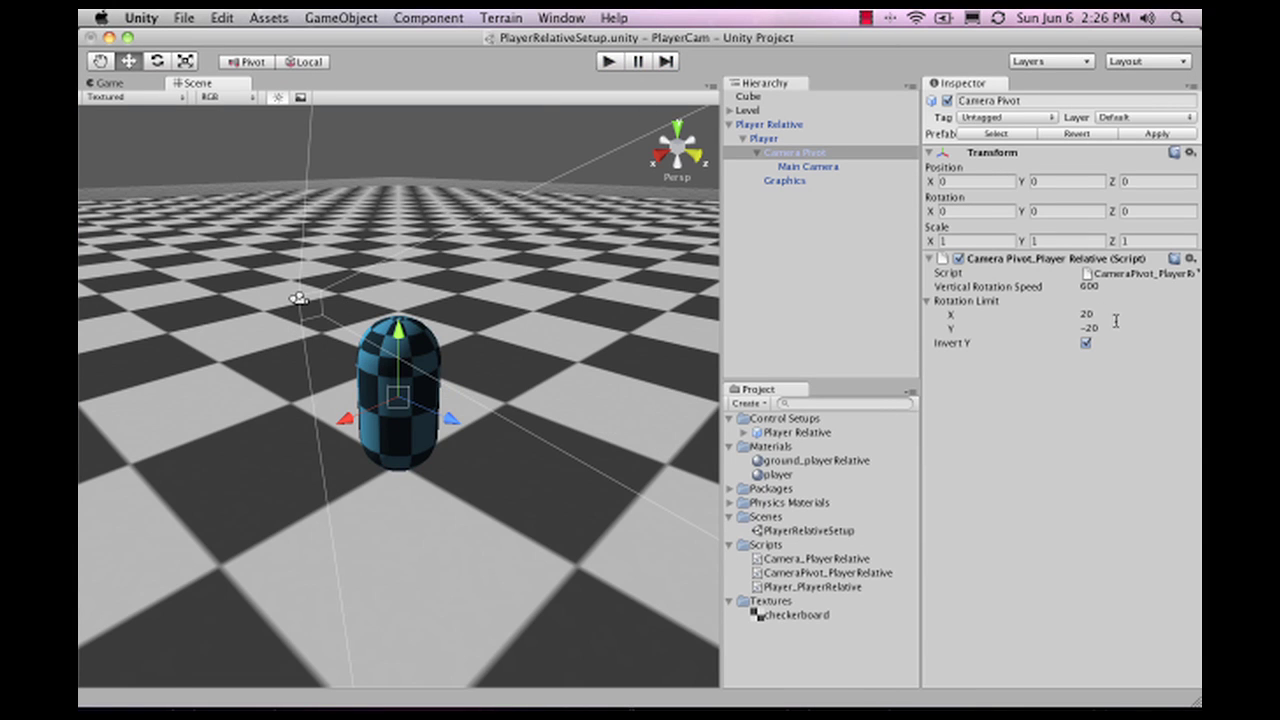
{"action": "left_click", "coordinate": [1085, 344]}
Step: Run the scene with the Main Camera selected and set its Camera_Player Relative script's Max Distance to 5
{"action": "left_click", "coordinate": [806, 167]}
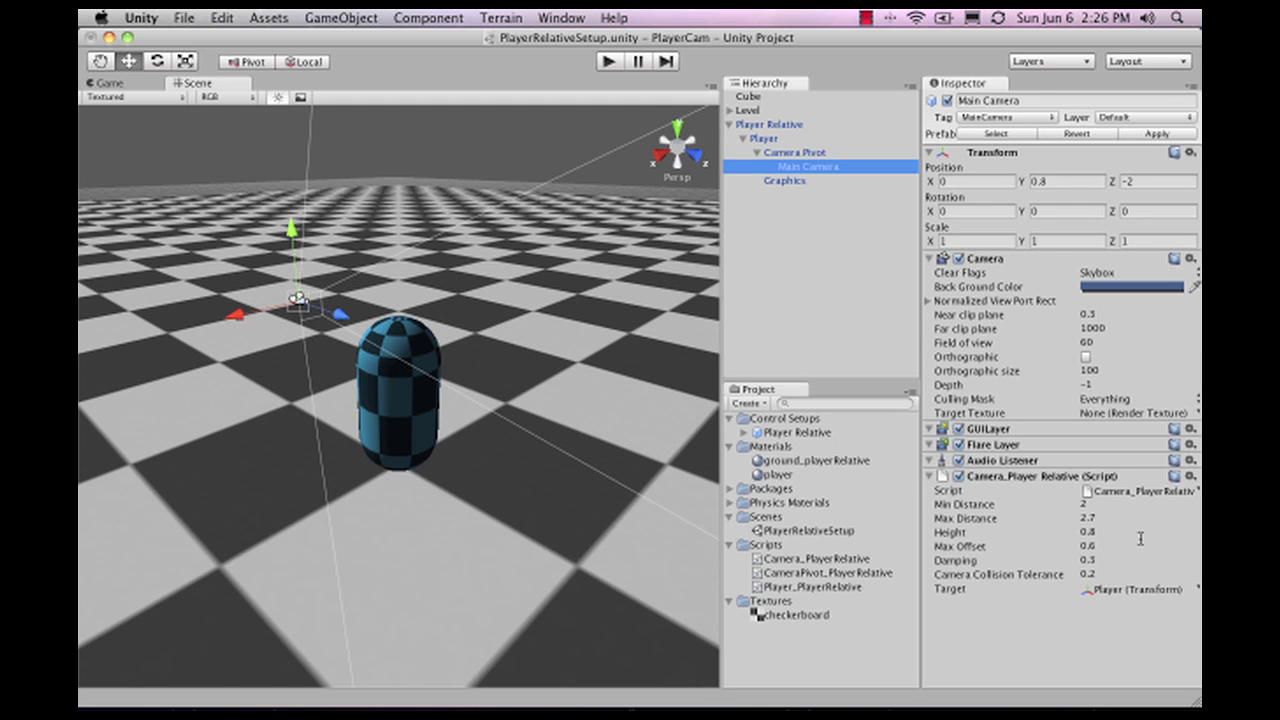
{"action": "left_click", "coordinate": [607, 61]}
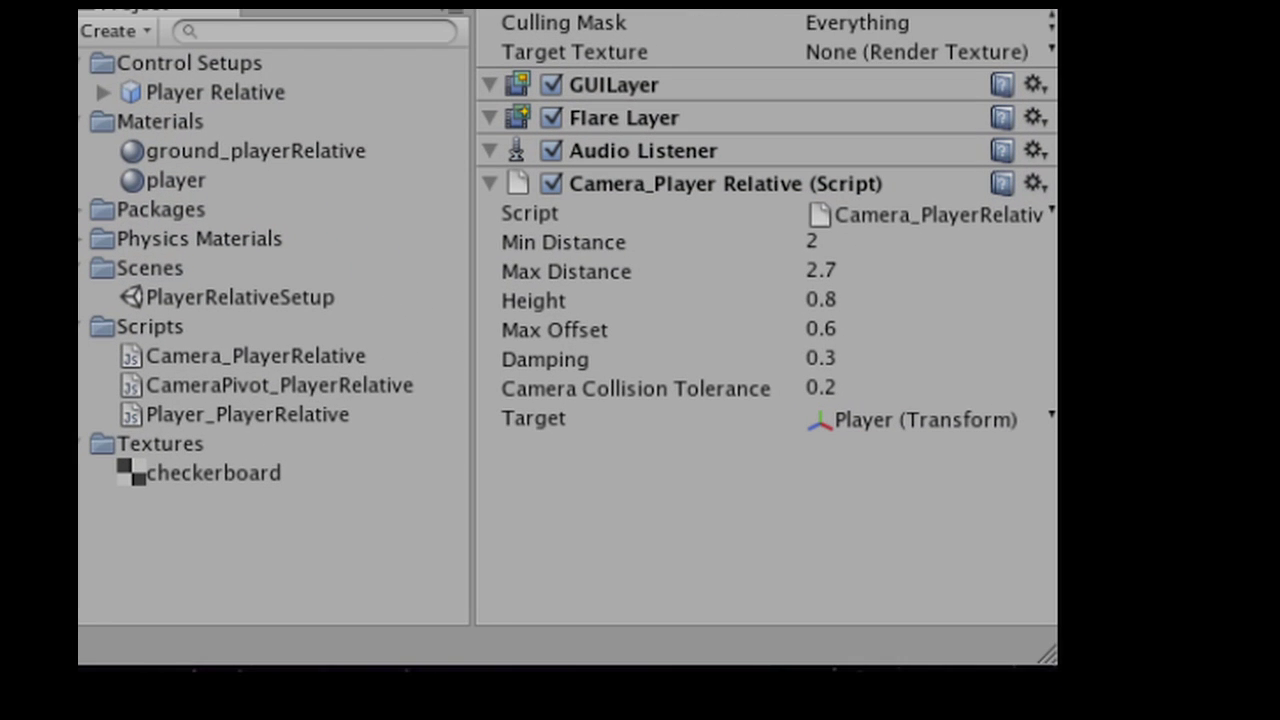
{"action": "left_click", "coordinate": [860, 272]}
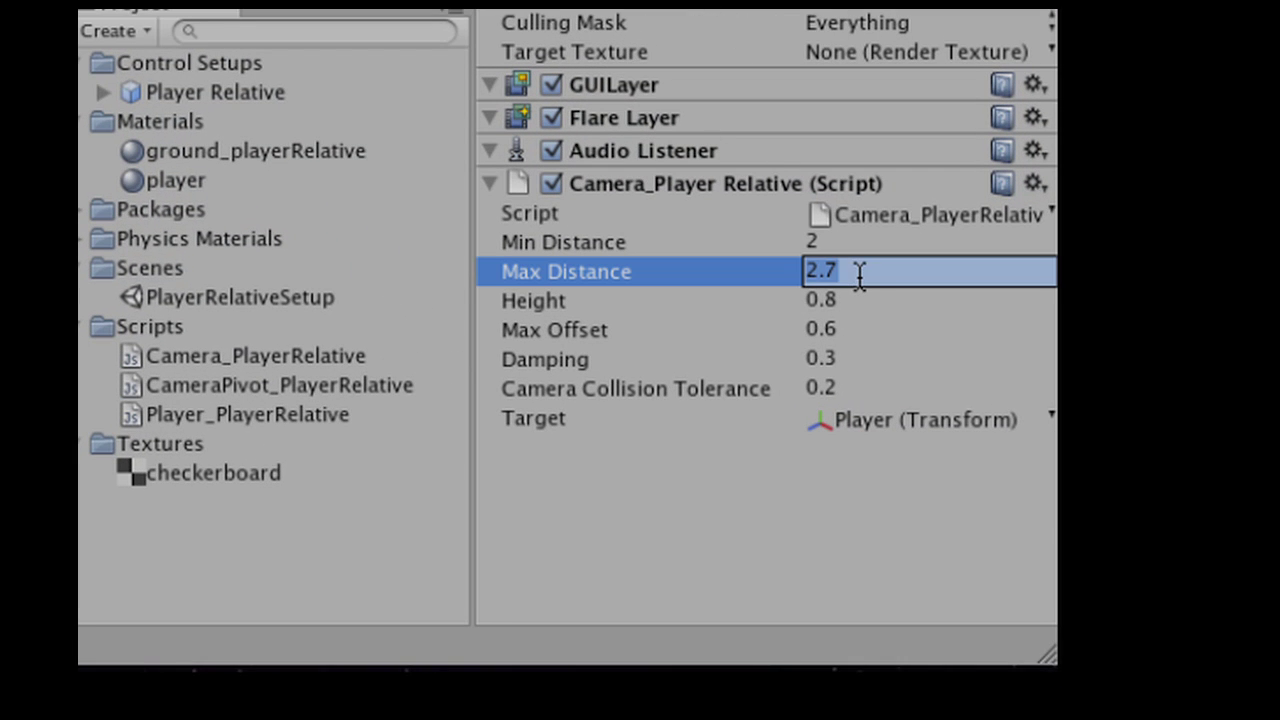
{"action": "type", "text": "5"}
{"action": "key", "text": "Return"}
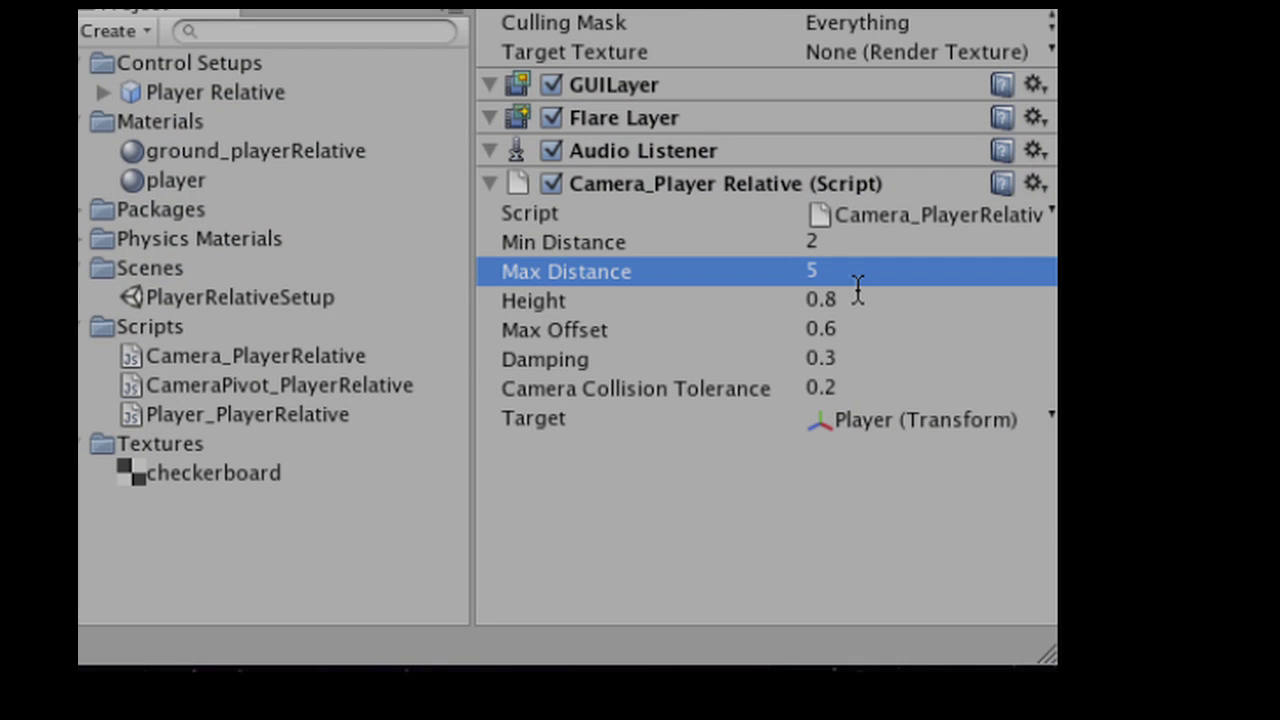
Step: Set the Main Camera script's Min Distance to 4 while the scene is running
{"action": "key", "text": "Up"}
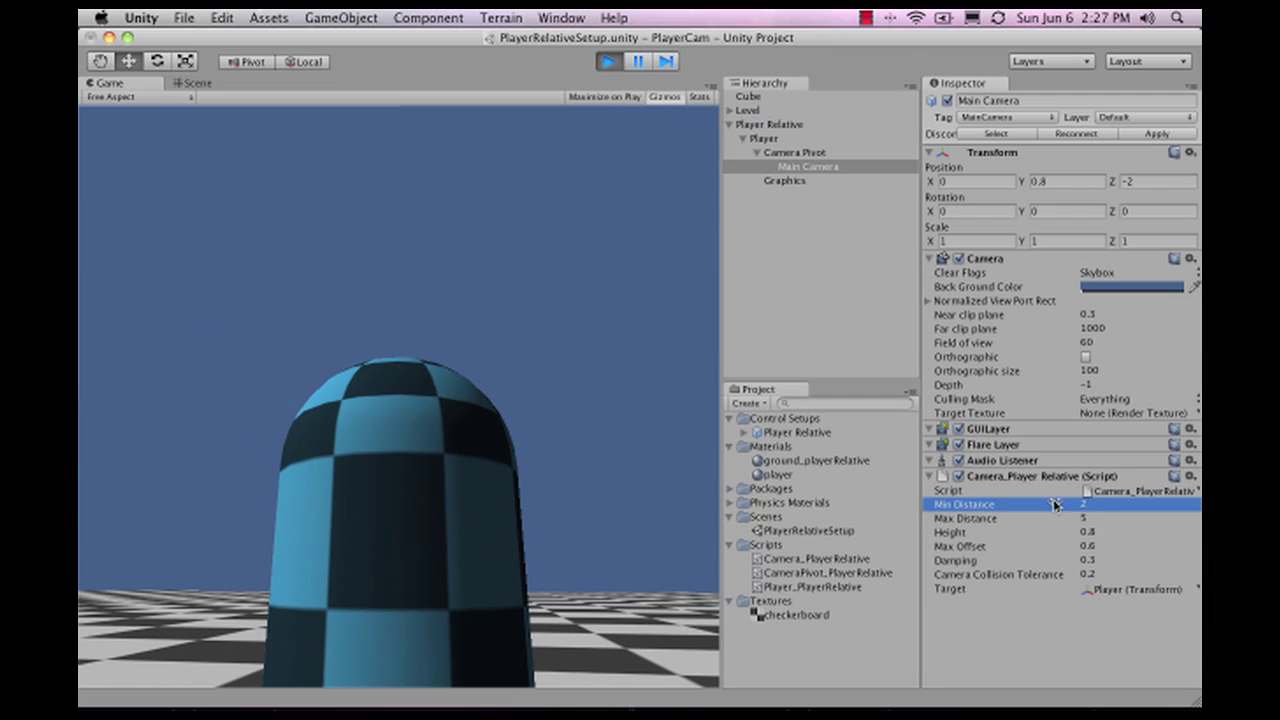
{"action": "left_click", "coordinate": [843, 246]}
{"action": "type", "text": "4"}
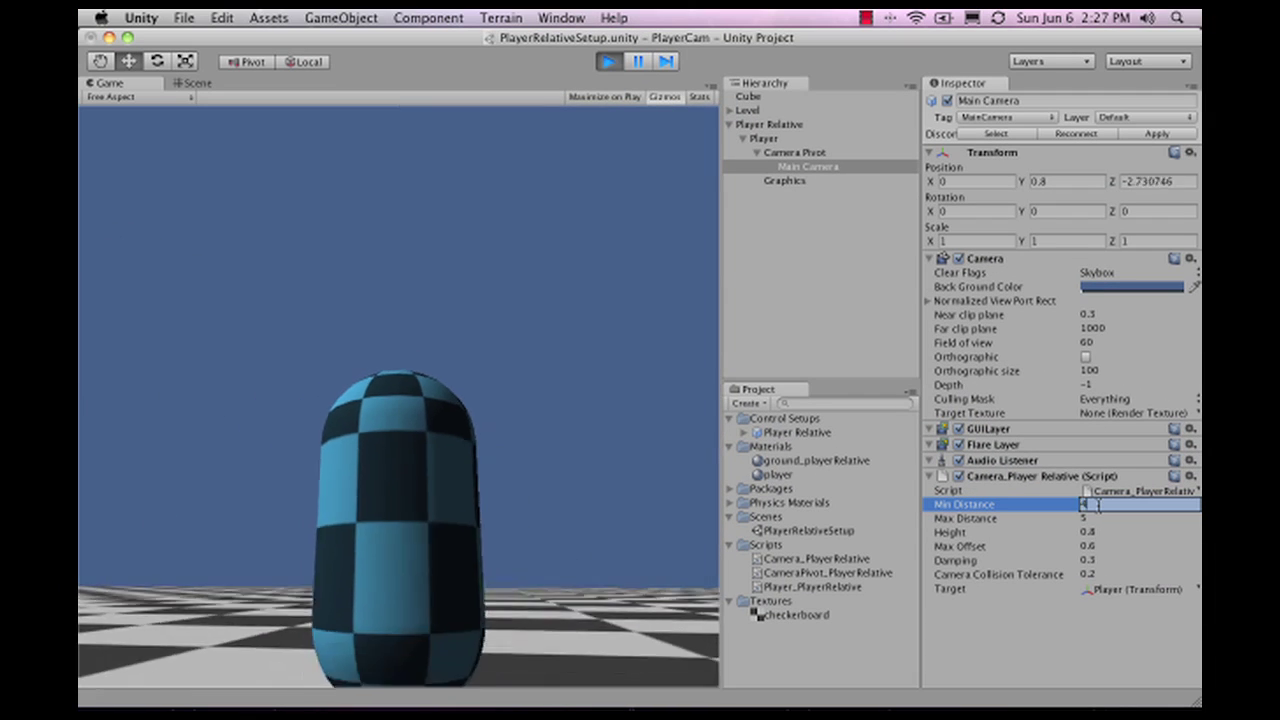
{"action": "key", "text": "Return"}
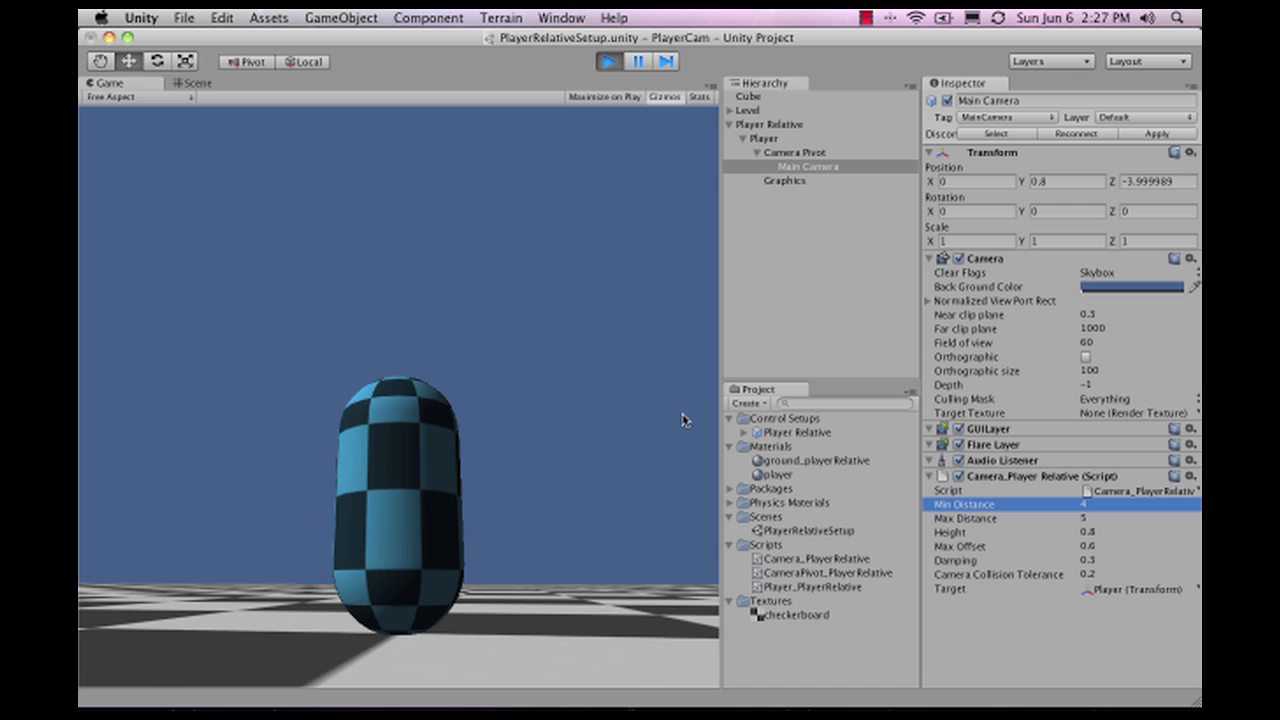
Step: Test the more distant camera by turning the player both ways and tilting the view near the white block
{"action": "left_click", "coordinate": [648, 362]}
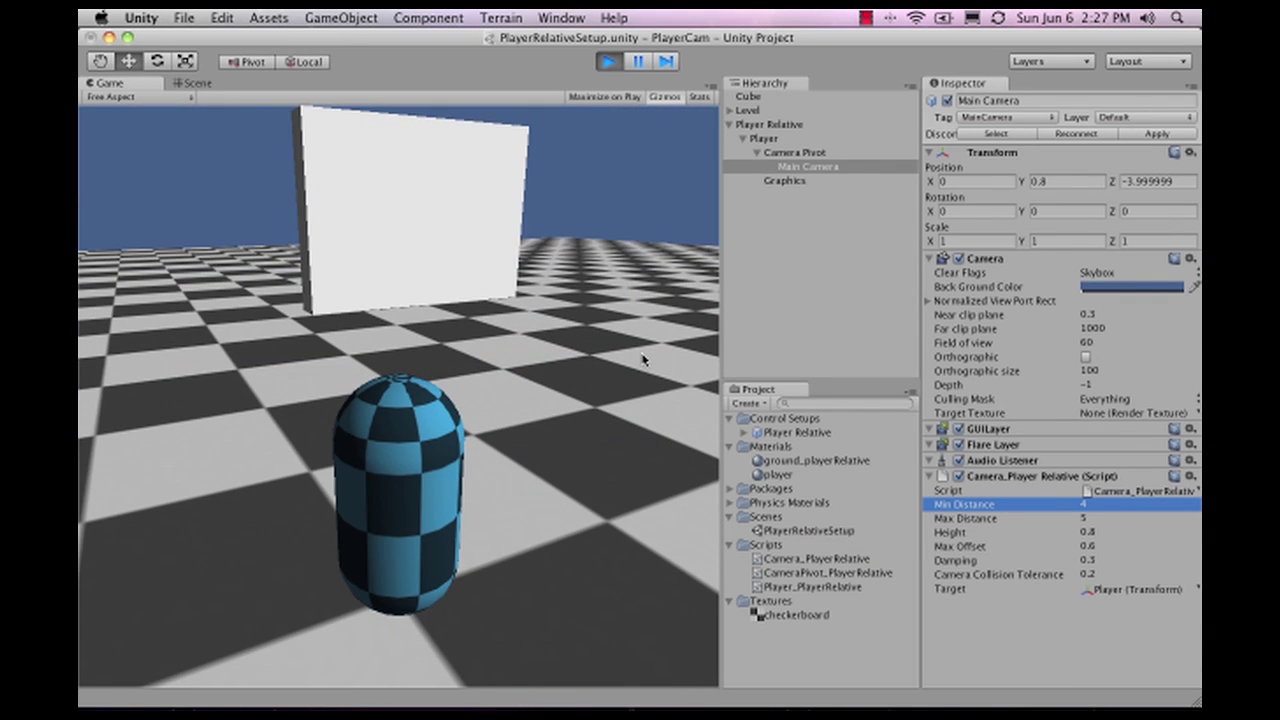
{"action": "key", "text": "Right"}
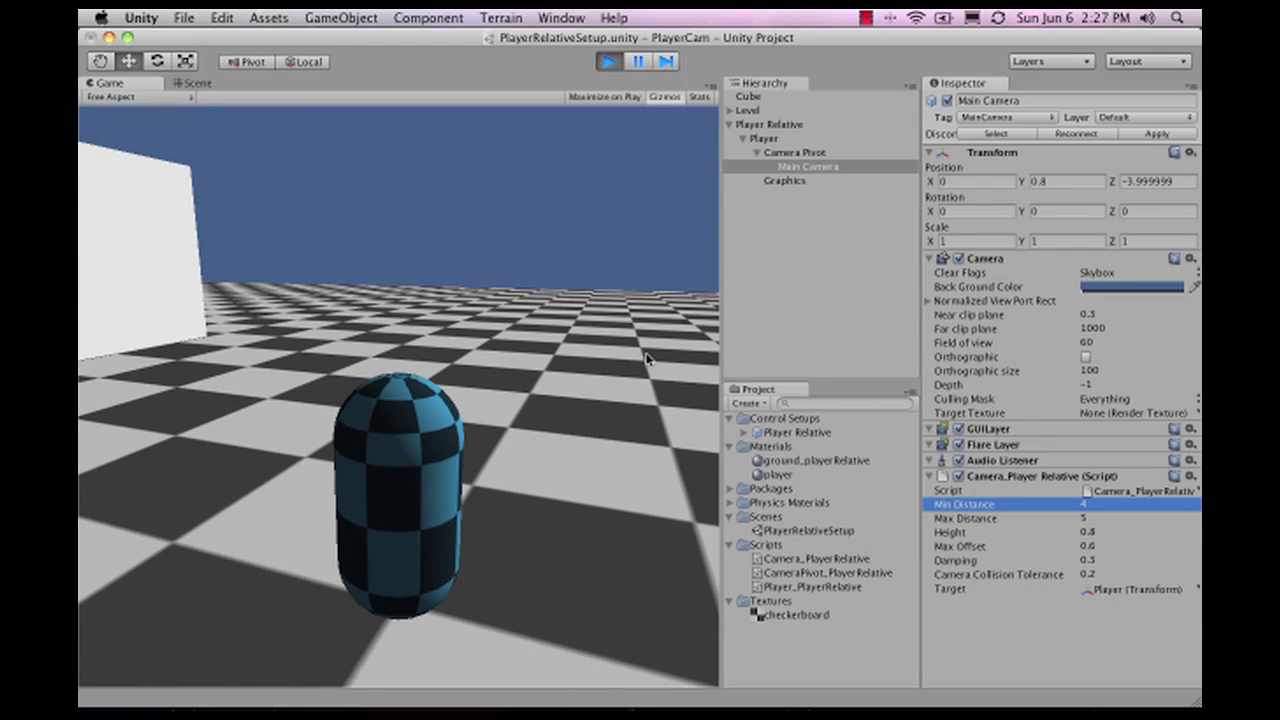
{"action": "key", "text": "Down"}
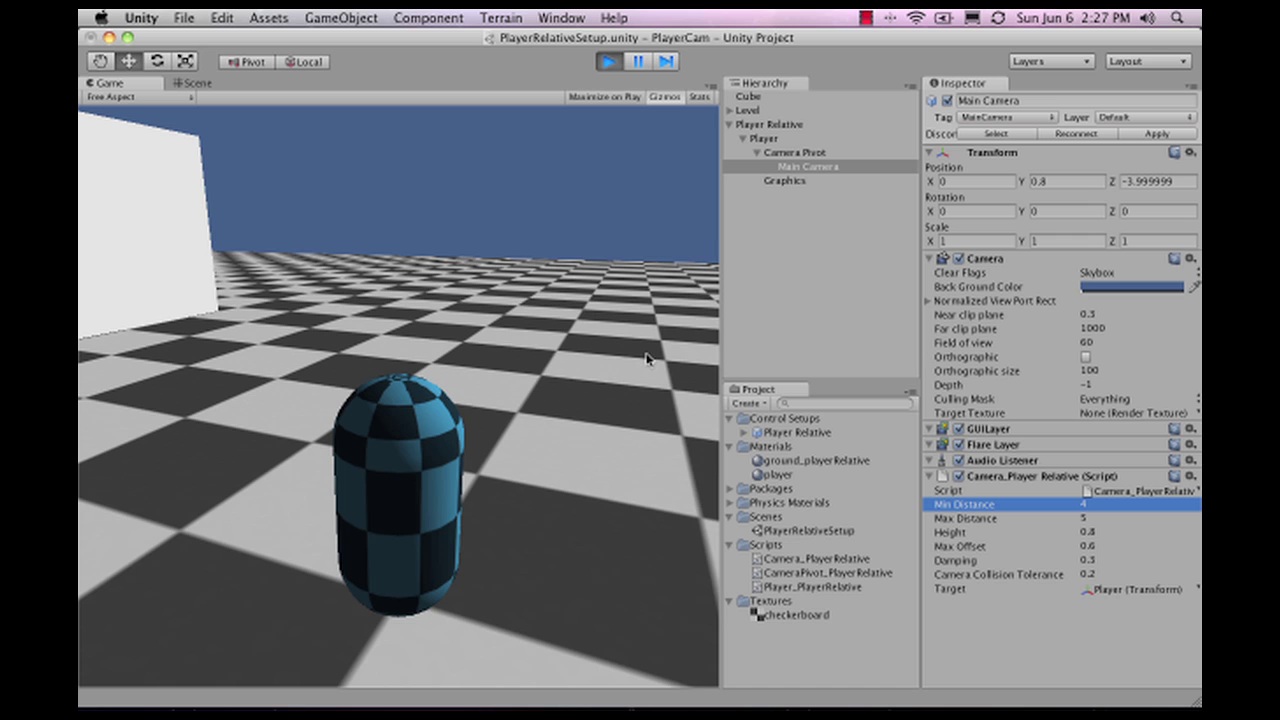
{"action": "key", "text": "Right"}
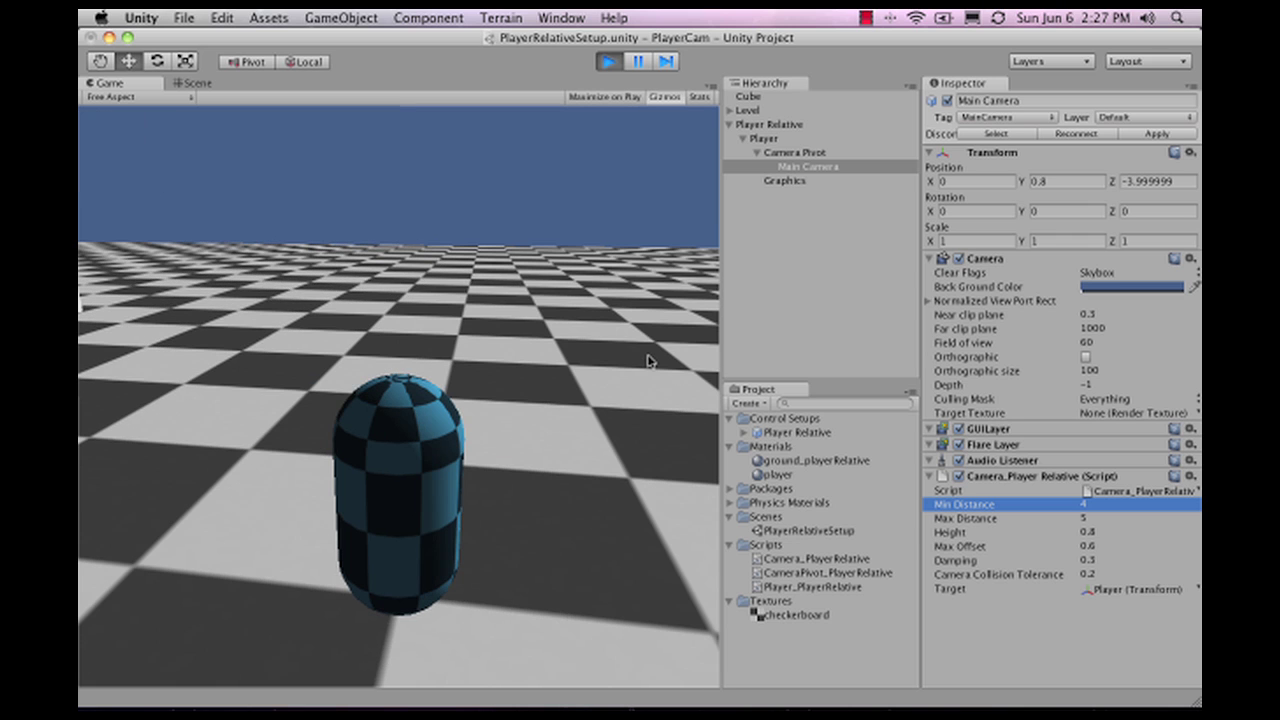
{"action": "key", "text": "Left"}
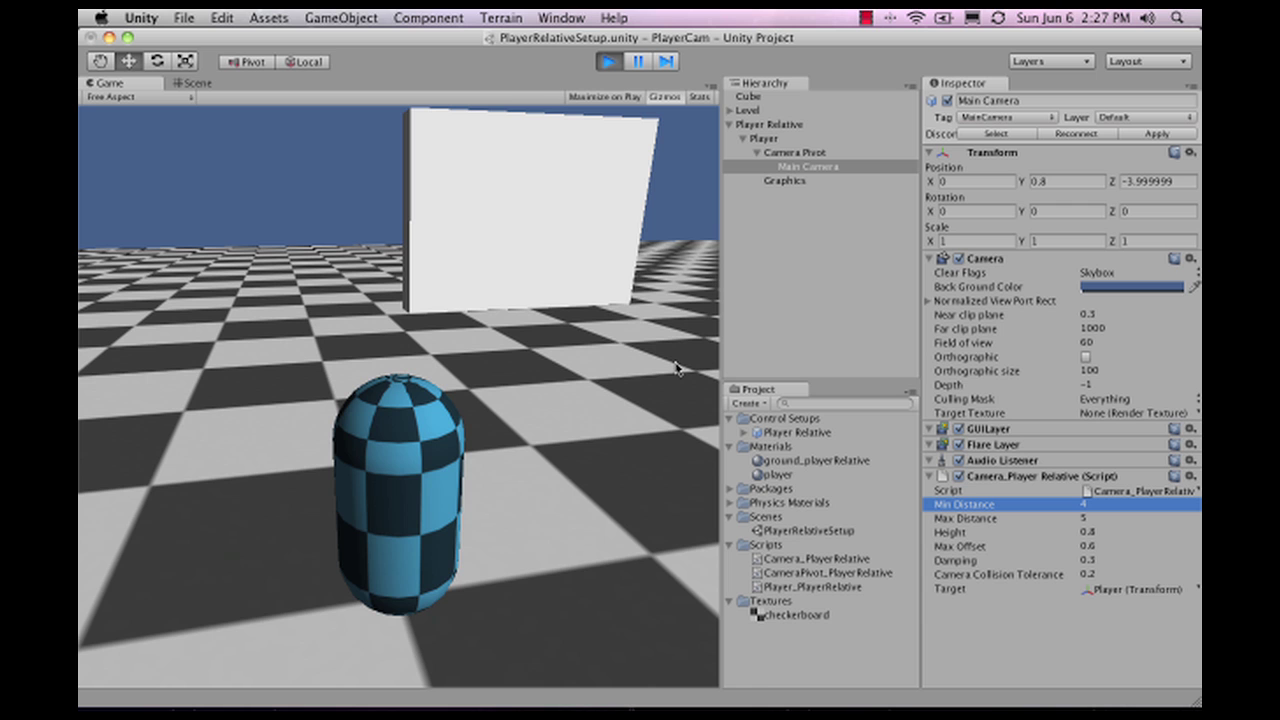
Step: Walk, strafe and turn the player both ways around the white block to check how the camera follows at the increased distance
{"action": "key", "text": "w"}
{"action": "key", "text": "d"}
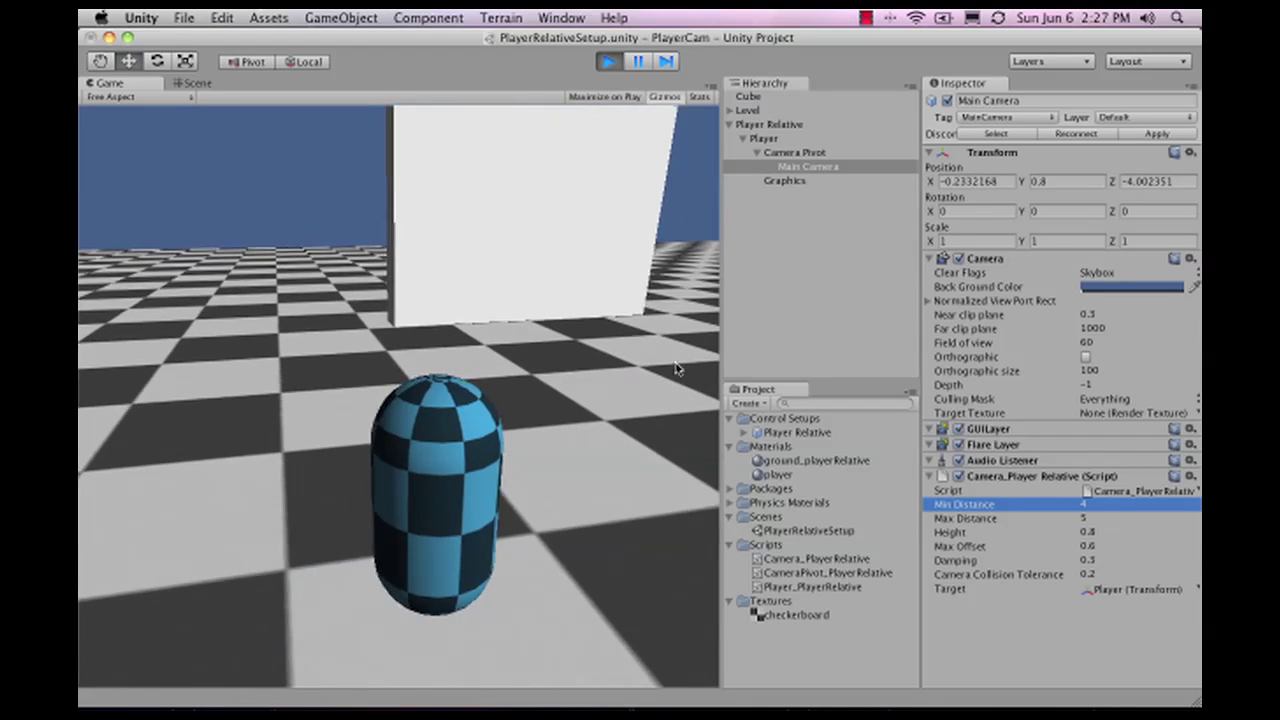
{"action": "key", "text": "Right"}
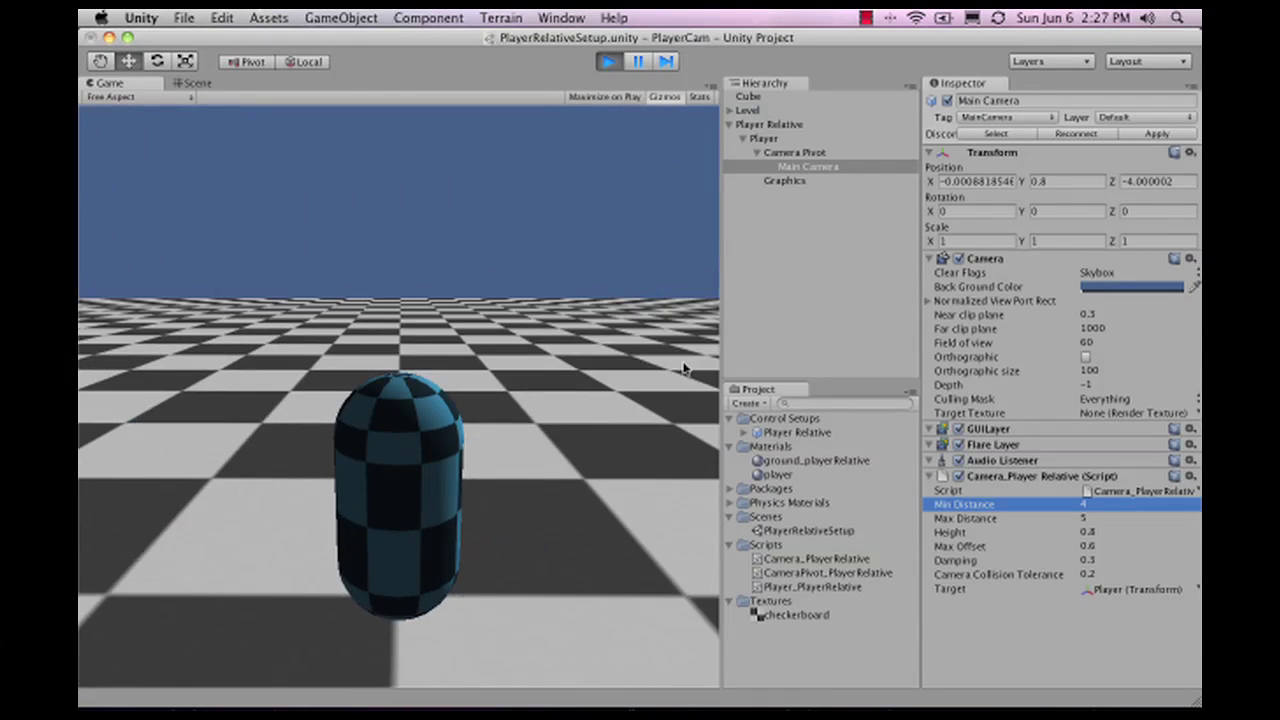
{"action": "key", "text": "Left"}
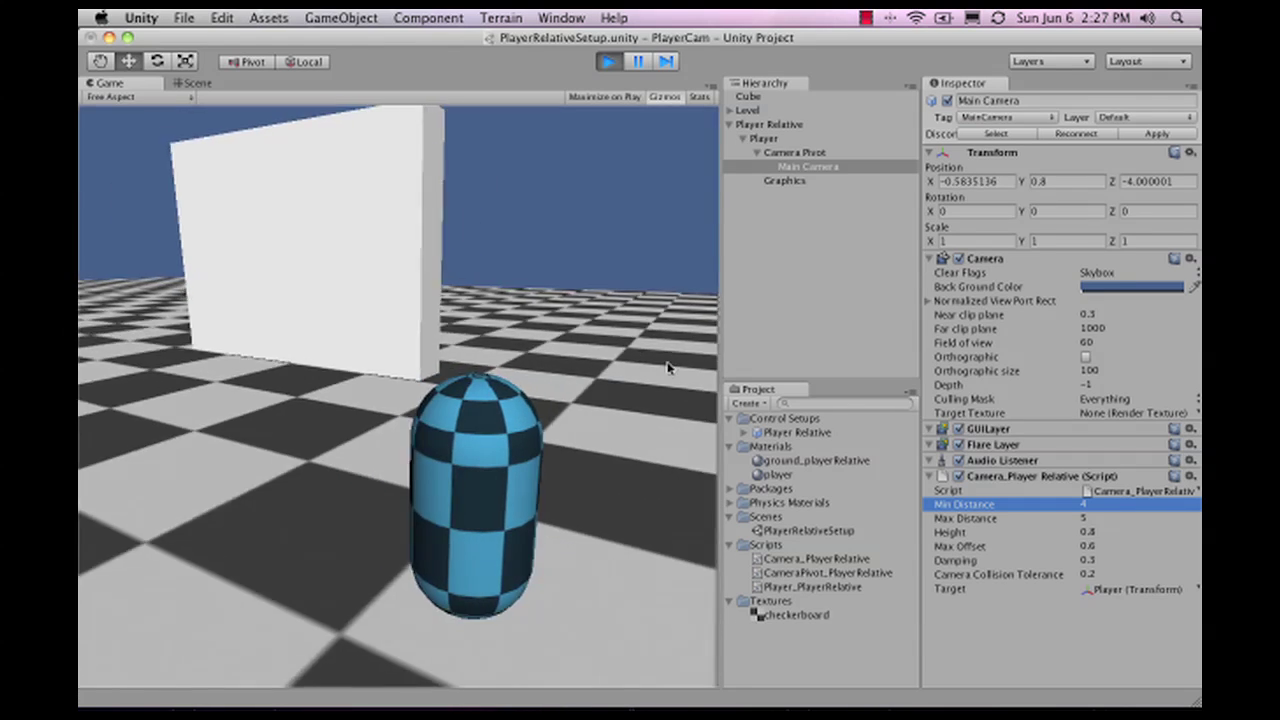
{"action": "key", "text": "Left"}
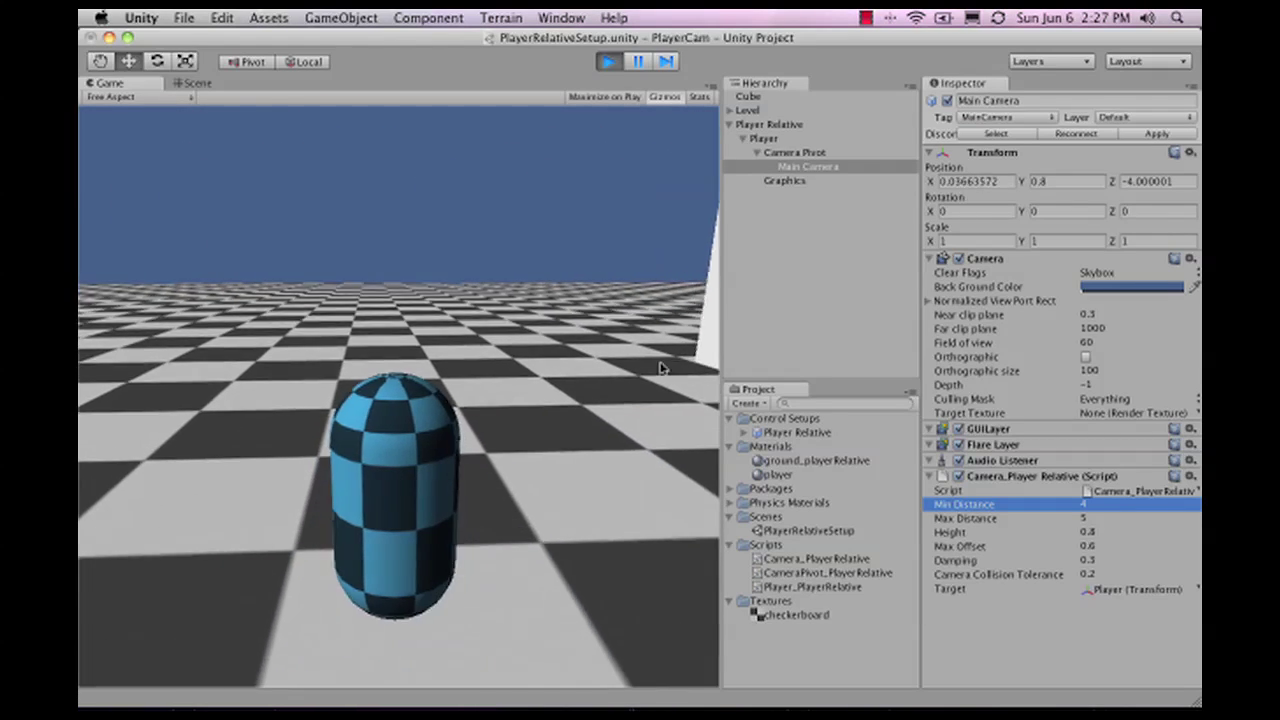
{"action": "key", "text": "Right"}
{"action": "key", "text": "Right"}
{"action": "key", "text": "Left"}
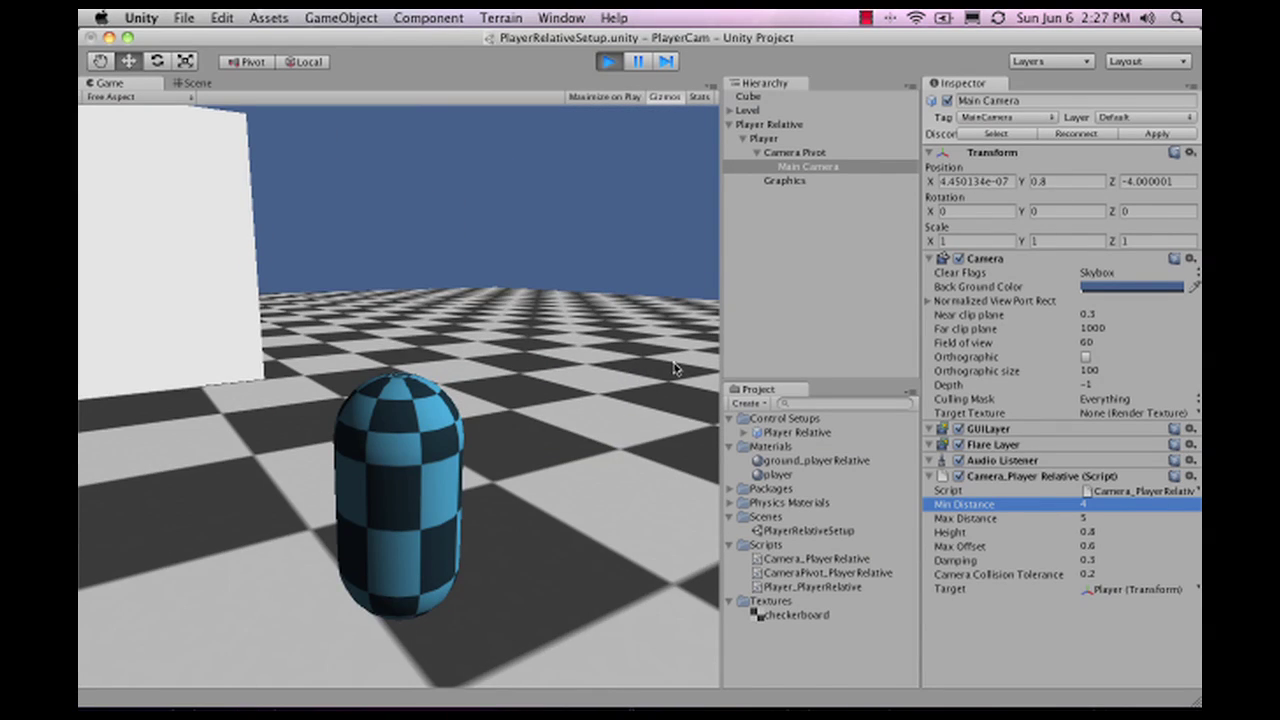
{"action": "key", "text": "Up"}
{"action": "key", "text": "Left"}
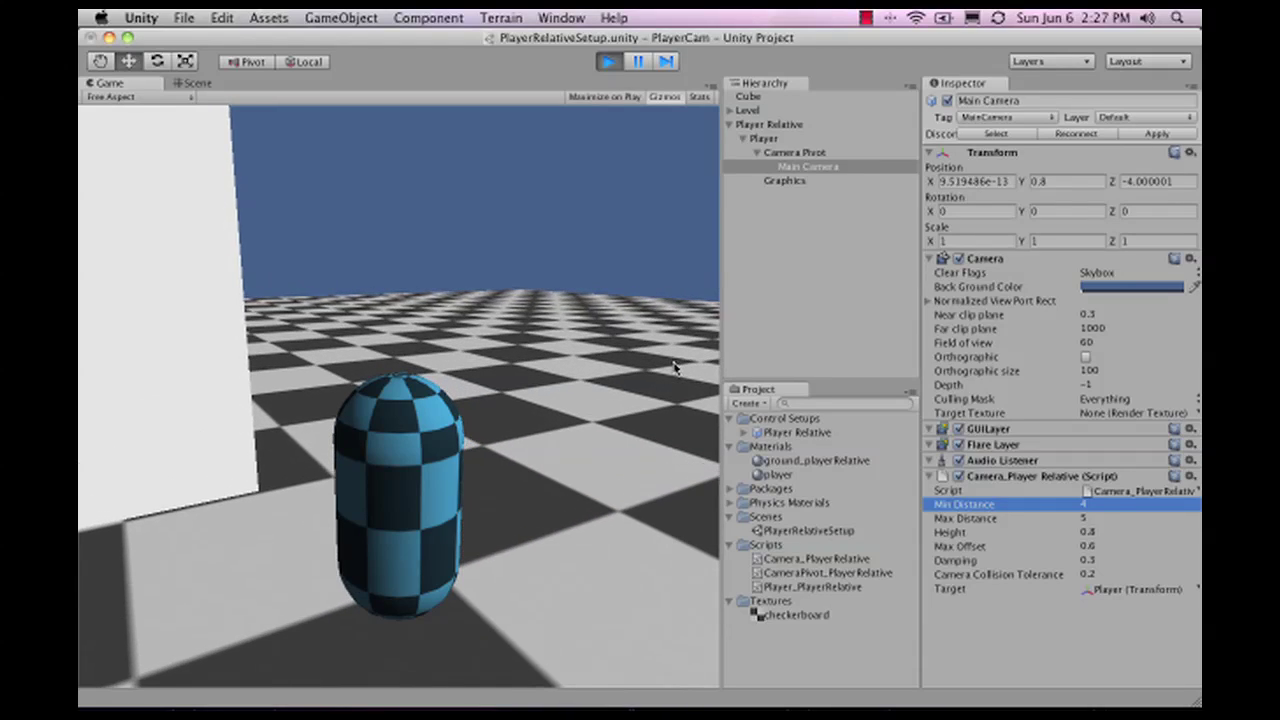